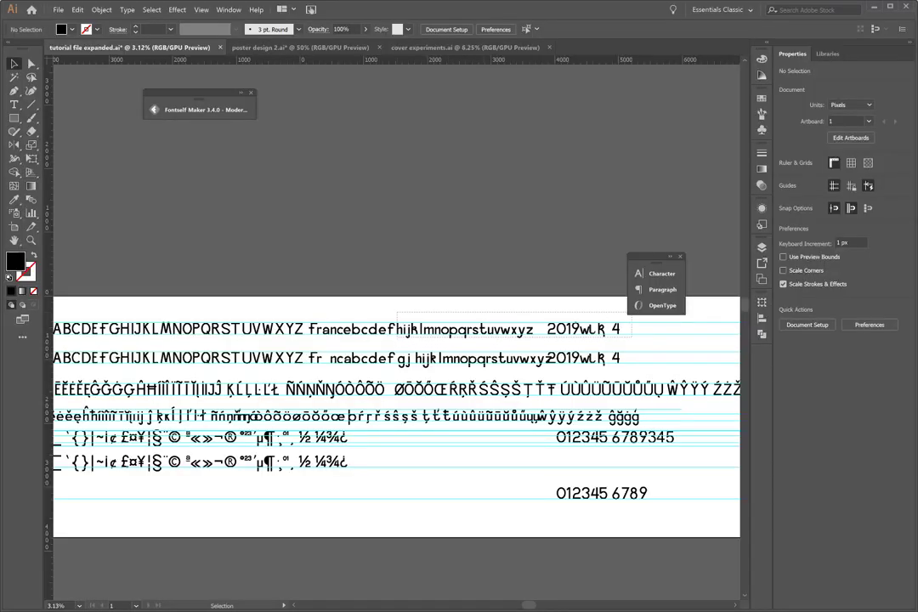
Step: Shift the glyphs from 'hijklmnop…' onward right to open a gap after 'francebcdef', and select the f
{"action": "left_click_drag", "start_coordinate": [396, 313], "coordinate": [631, 339]}
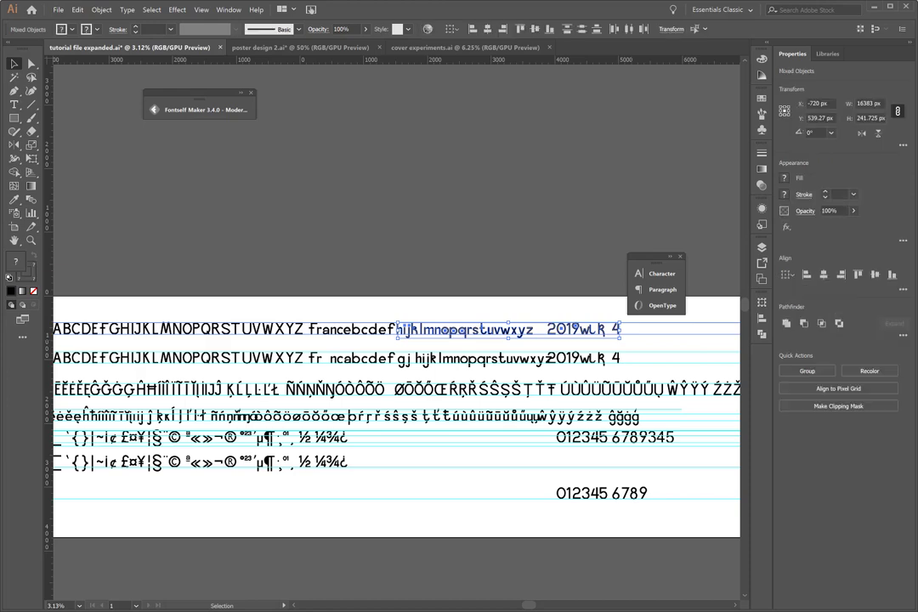
{"action": "left_click_drag", "start_coordinate": [476, 330], "coordinate": [555, 330]}
{"action": "left_click_drag", "start_coordinate": [627, 330], "coordinate": [627, 330]}
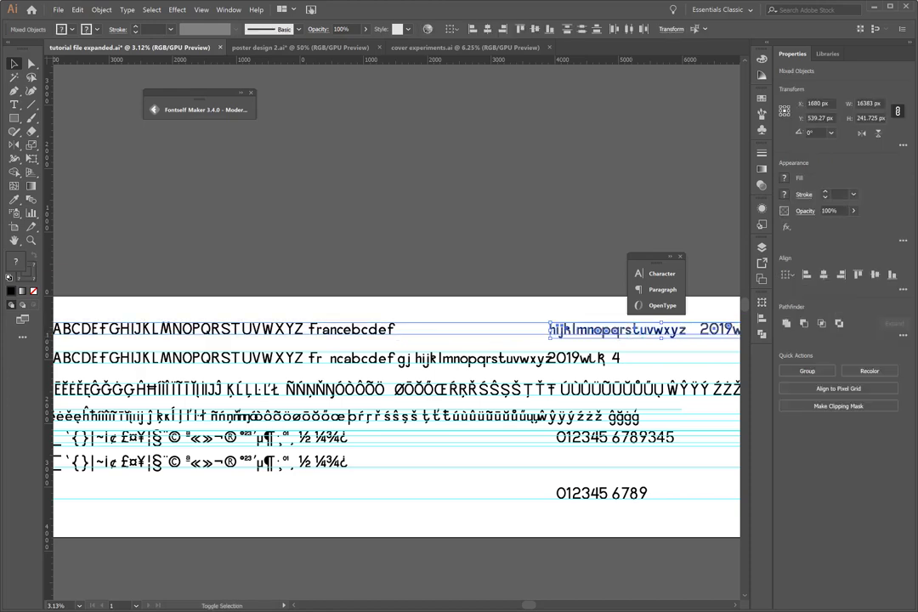
{"action": "left_click", "coordinate": [388, 328]}
{"action": "scroll", "coordinate": [389, 327], "scroll_direction": "up", "scroll_amount": 3}
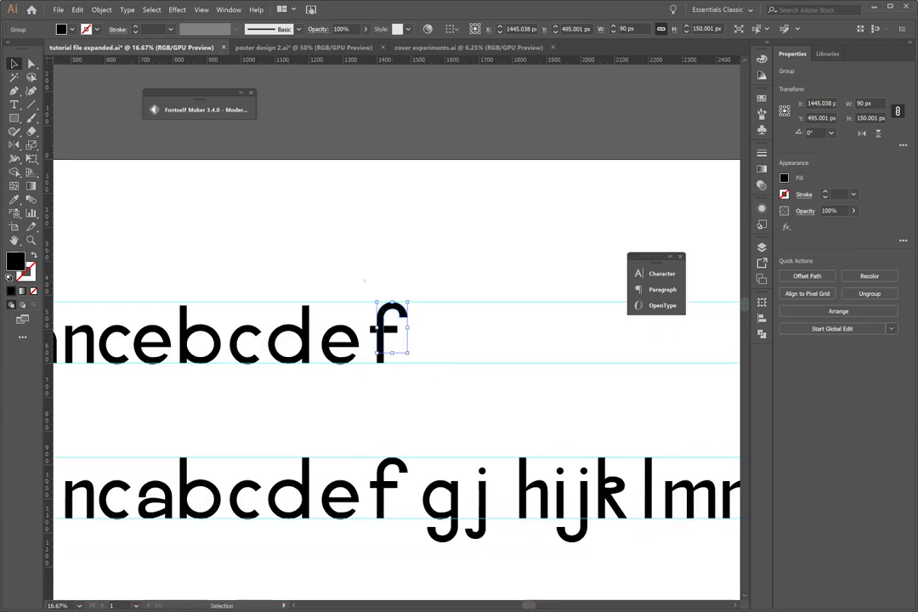
Step: Duplicate the final f, push the copy against the original as an ff pair, and disable Snap to Grid
{"action": "left_click", "coordinate": [372, 333], "text": "shift"}
{"action": "left_click_drag", "start_coordinate": [388, 333], "coordinate": [456, 333]}
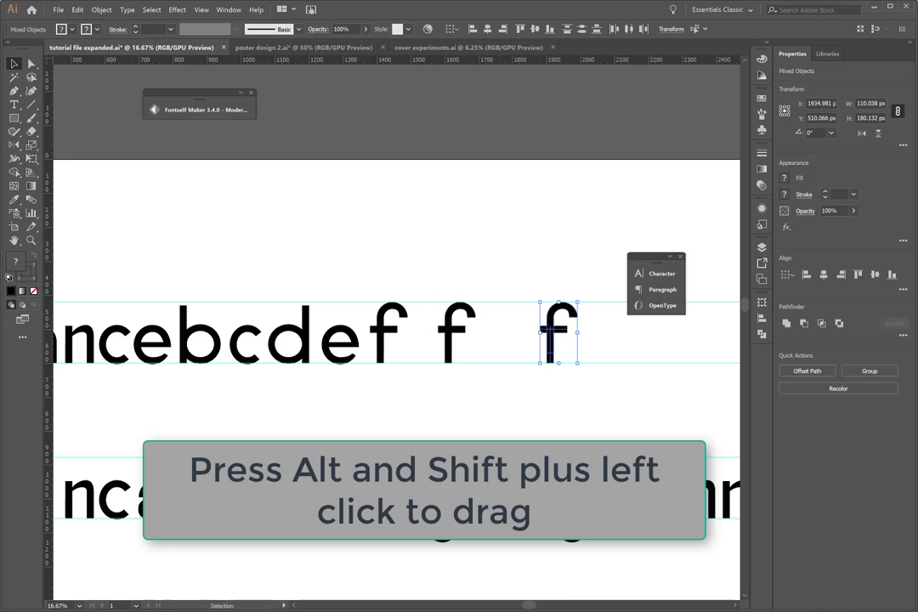
{"action": "left_click_drag", "start_coordinate": [472, 338], "coordinate": [495, 344]}
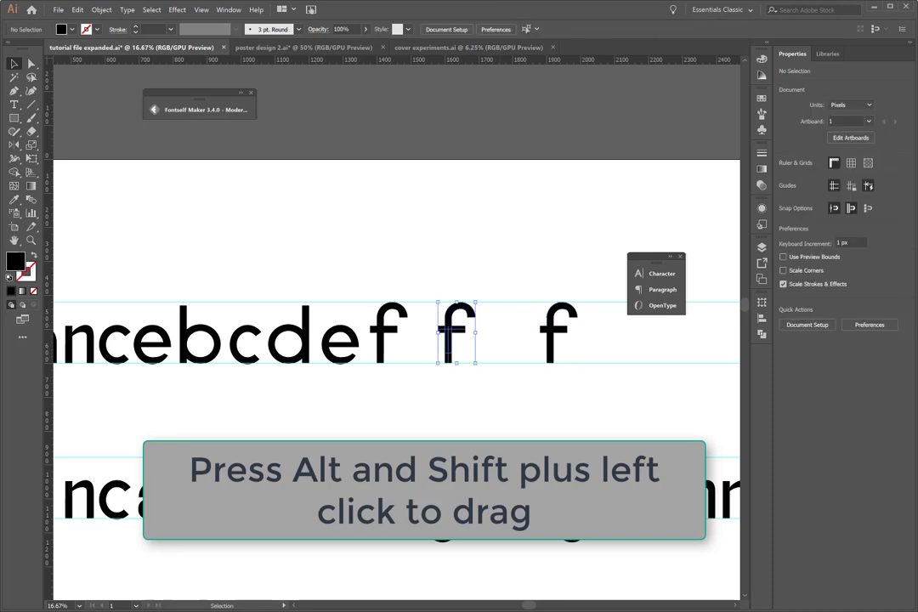
{"action": "left_click", "coordinate": [448, 332]}
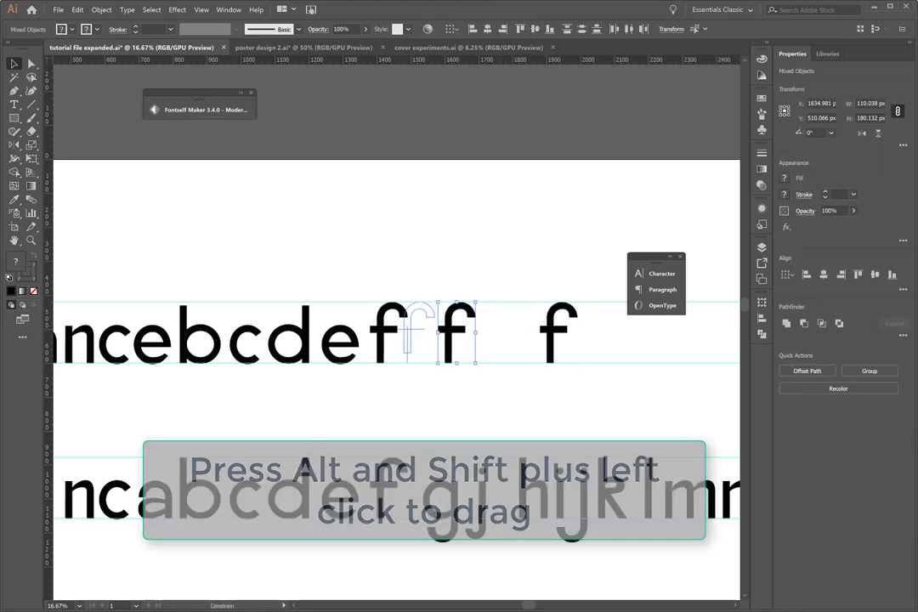
{"action": "left_click_drag", "start_coordinate": [427, 333], "coordinate": [415, 333]}
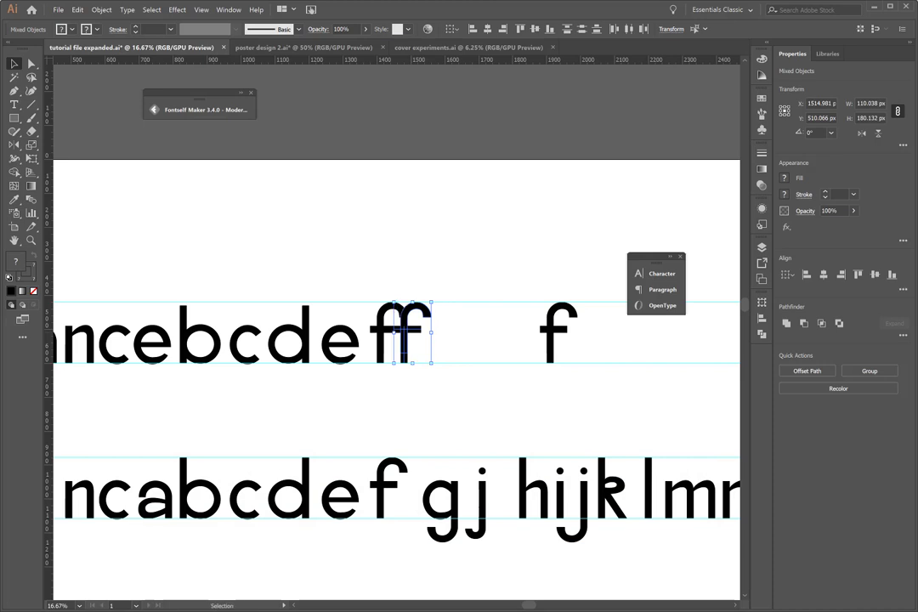
{"action": "left_click", "coordinate": [177, 10]}
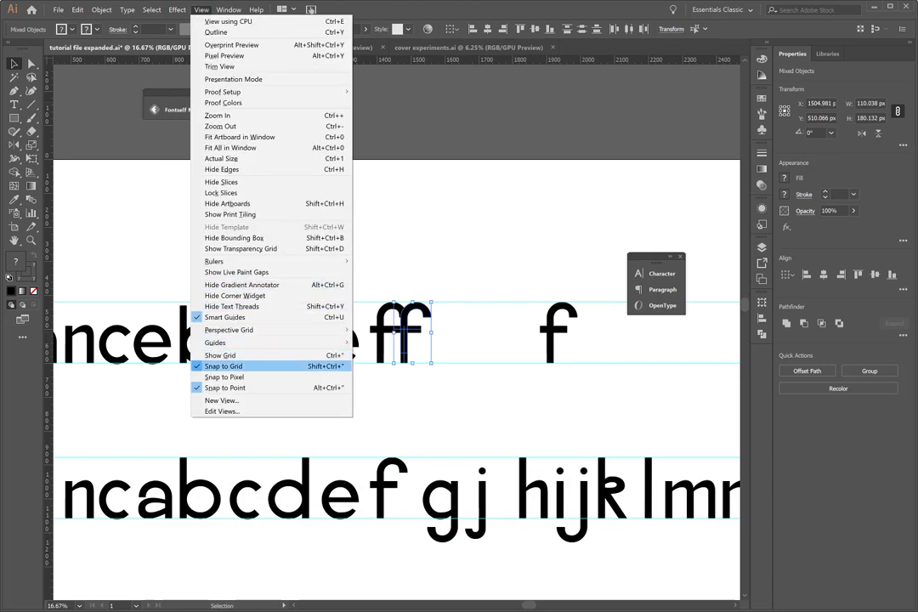
{"action": "left_click", "coordinate": [255, 366]}
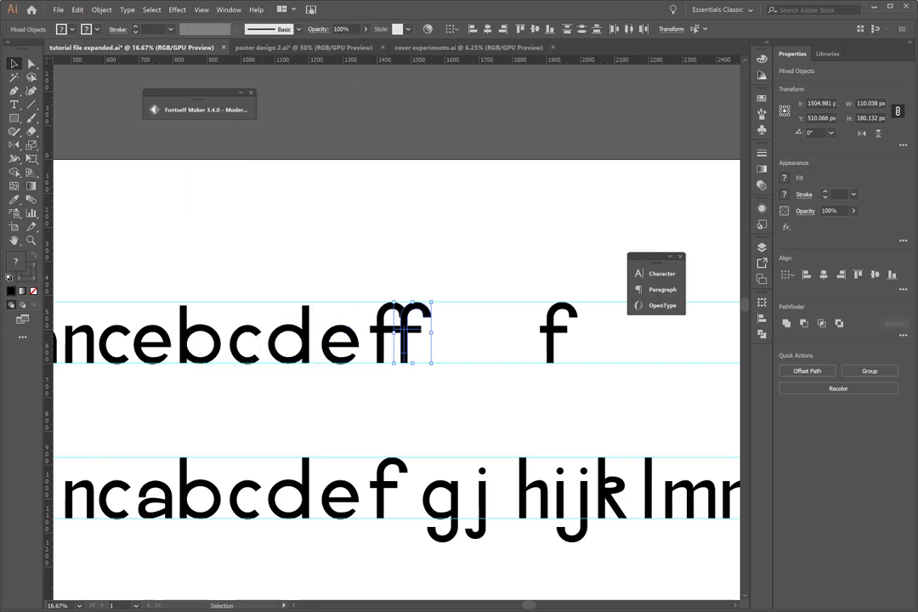
Step: Nudge the second f two pixels right and drag the first f's arc anchor to meet it
{"action": "key", "text": "a"}
{"action": "key", "text": "ctrl+plus"}
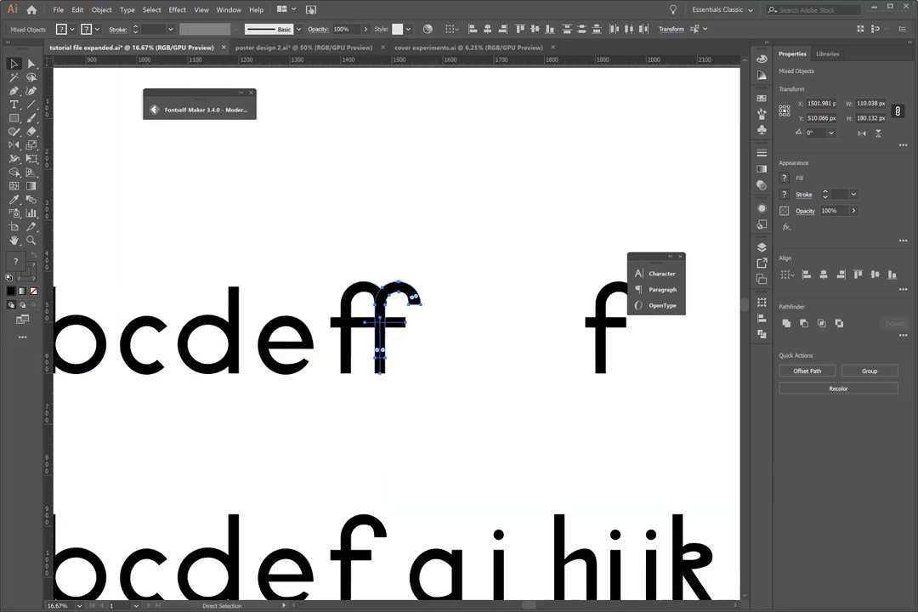
{"action": "key", "text": "ctrl+plus"}
{"action": "key", "text": "ctrl+plus"}
{"action": "key", "text": "Right"}
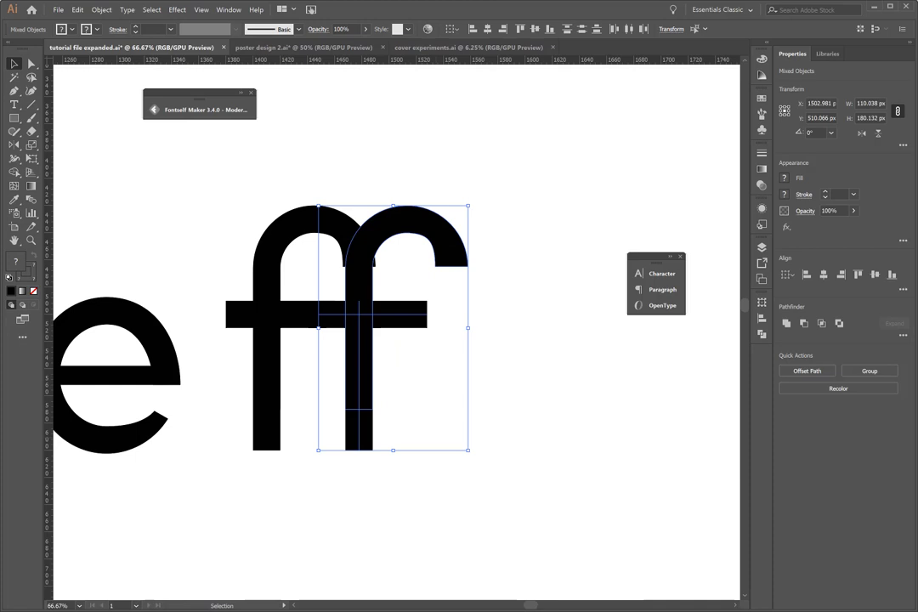
{"action": "key", "text": "Right"}
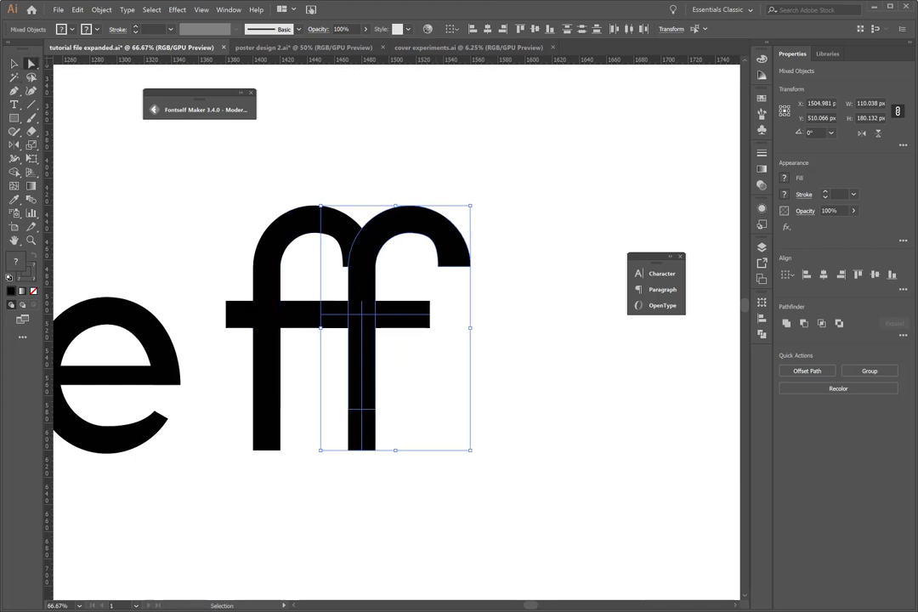
{"action": "key", "text": "a"}
{"action": "left_click", "coordinate": [343, 266]}
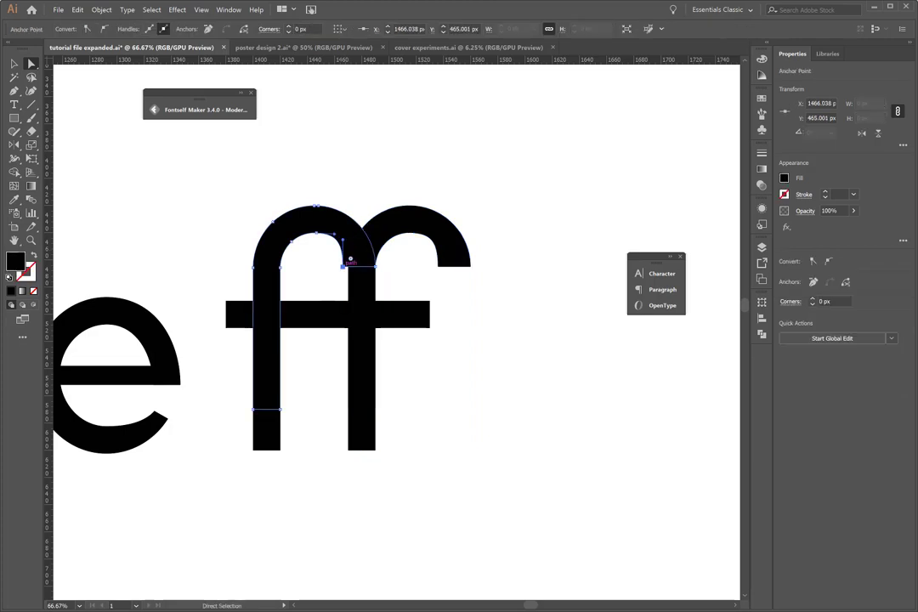
{"action": "left_click_drag", "start_coordinate": [344, 266], "coordinate": [348, 266]}
{"action": "key", "text": "ctrl+shift+a"}
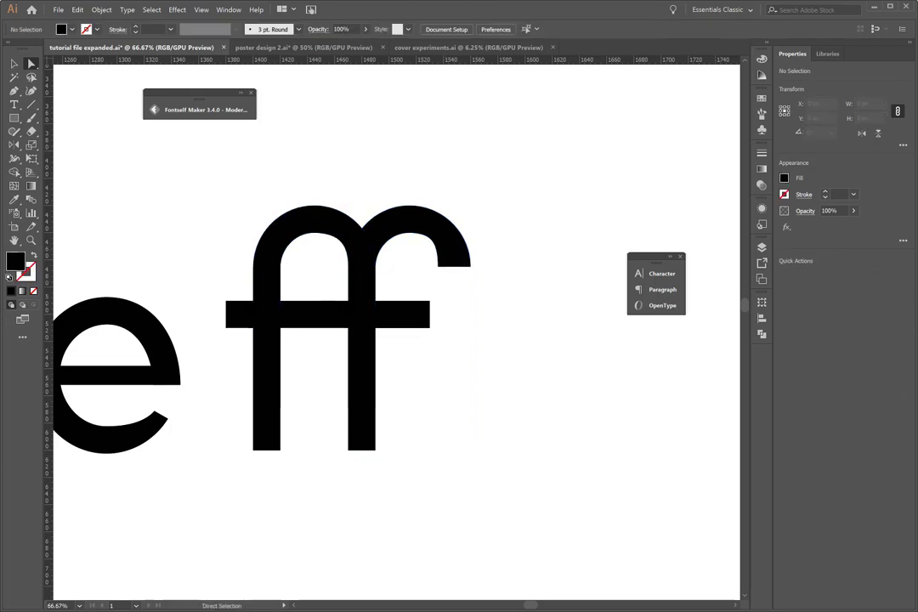
{"action": "key", "text": "ctrl+minus"}
{"action": "key", "text": "ctrl+minus"}
{"action": "key", "text": "ctrl+minus"}
{"action": "key", "text": "ctrl+minus"}
{"action": "key", "text": "ctrl+minus"}
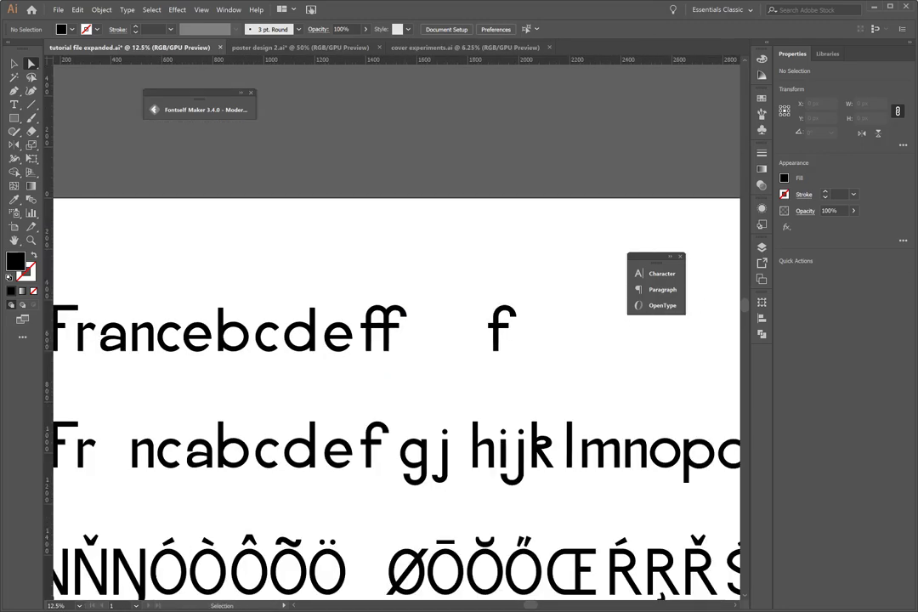
Step: Turn the ff pair into plain filled outlines with Object > Expand
{"action": "key", "text": "ctrl+plus"}
{"action": "left_click", "coordinate": [353, 339]}
{"action": "left_click", "coordinate": [101, 9]}
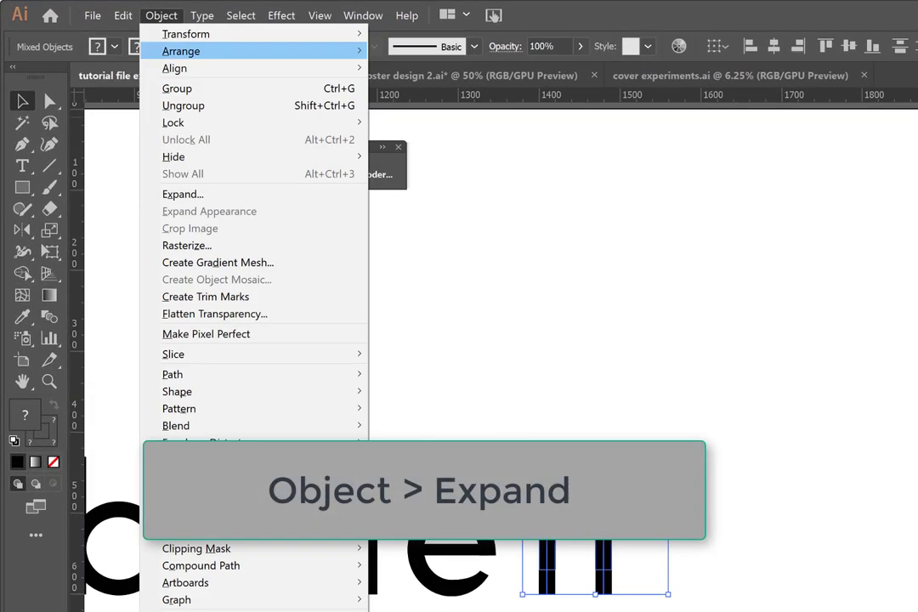
{"action": "left_click", "coordinate": [182, 193]}
{"action": "key", "text": "Return"}
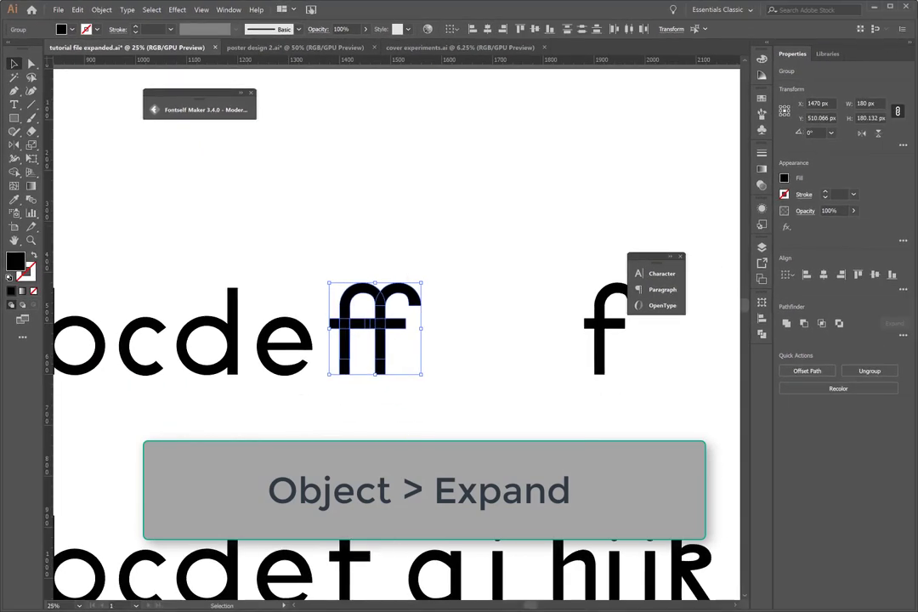
{"action": "key", "text": "ctrl+shift+a"}
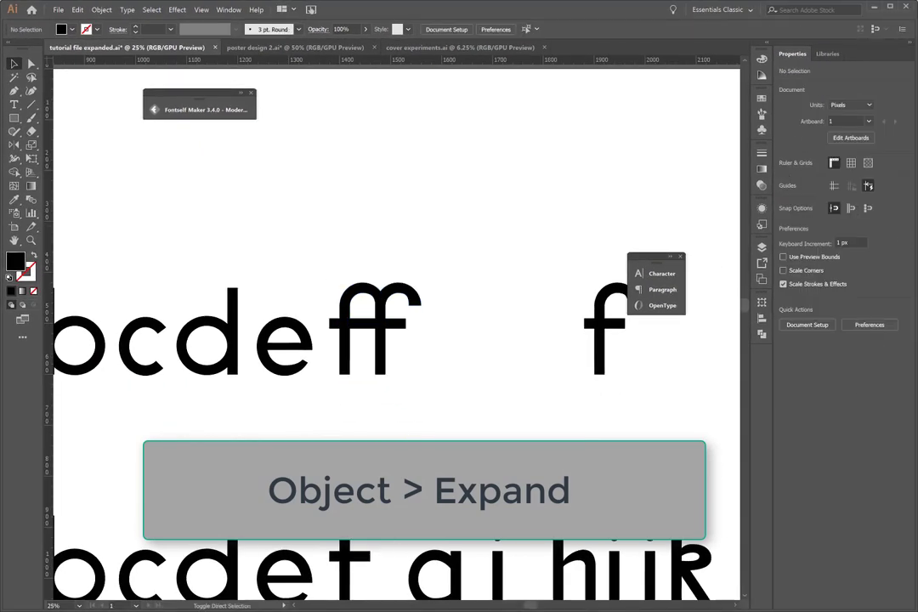
{"action": "key", "text": "ctrl+minus"}
{"action": "key", "text": "ctrl+minus"}
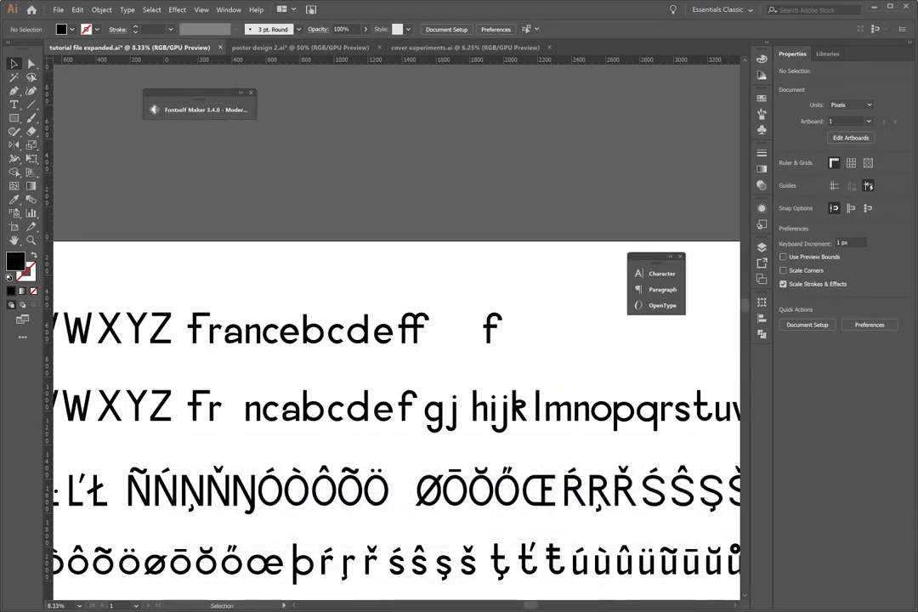
Step: Copy the i stem from 'hijklmnop' next to the f to form fi
{"action": "scroll", "coordinate": [486, 342], "scroll_direction": "right", "scroll_amount": 5}
{"action": "scroll", "coordinate": [486, 343], "scroll_direction": "right", "scroll_amount": 3}
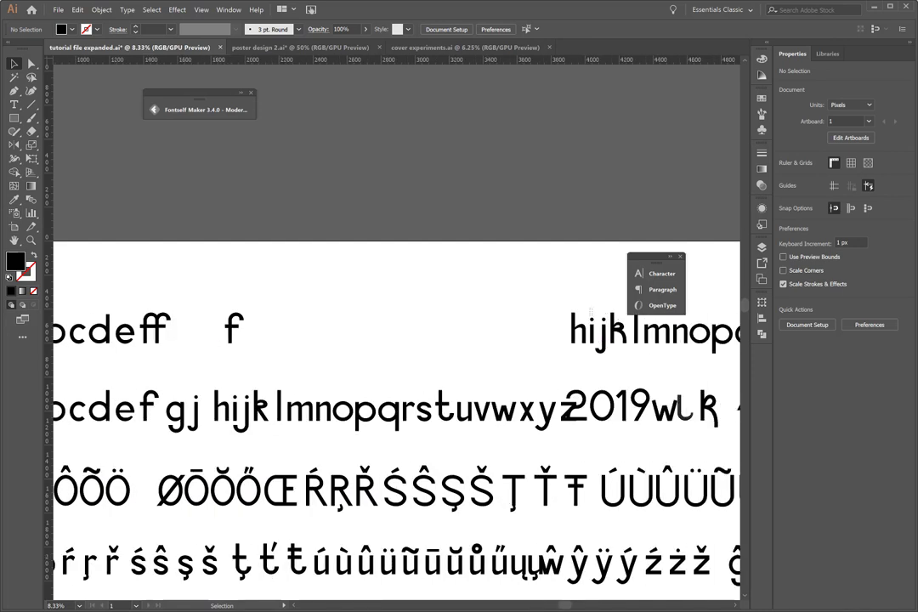
{"action": "key", "text": "ctrl+a"}
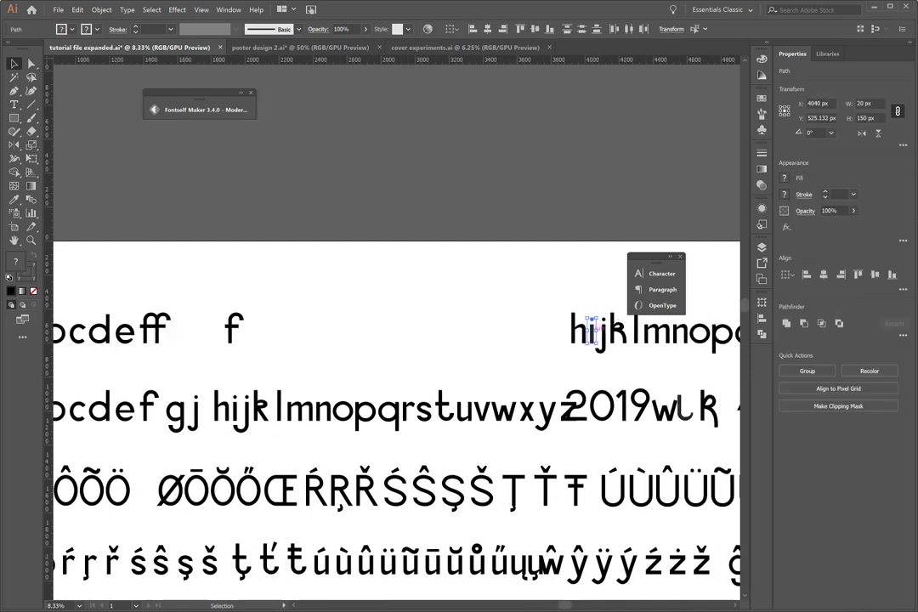
{"action": "left_click_drag", "start_coordinate": [592, 332], "coordinate": [239, 331]}
{"action": "scroll", "coordinate": [221, 336], "scroll_direction": "up", "scroll_amount": 1}
{"action": "scroll", "coordinate": [221, 335], "scroll_direction": "up", "scroll_amount": 2}
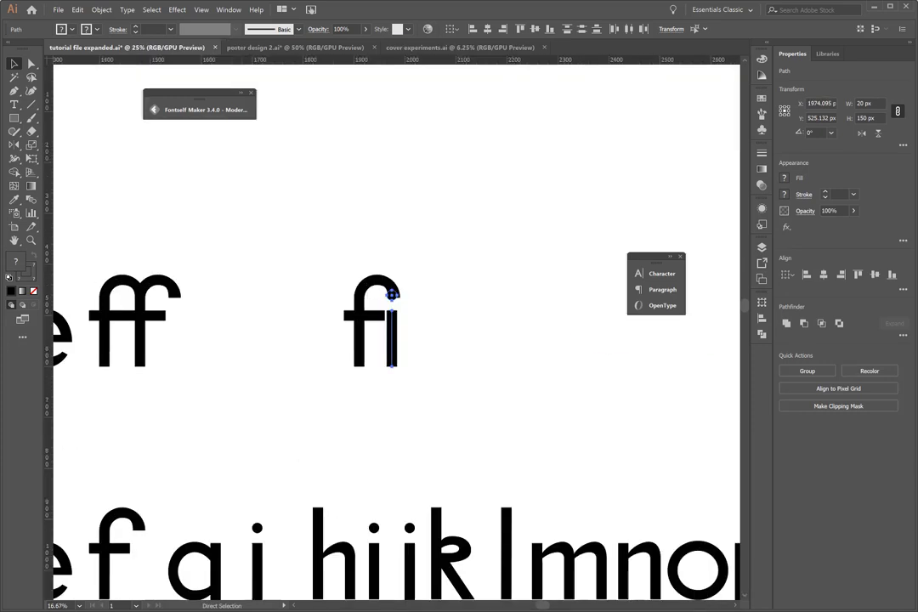
{"action": "scroll", "coordinate": [220, 335], "scroll_direction": "up", "scroll_amount": 2}
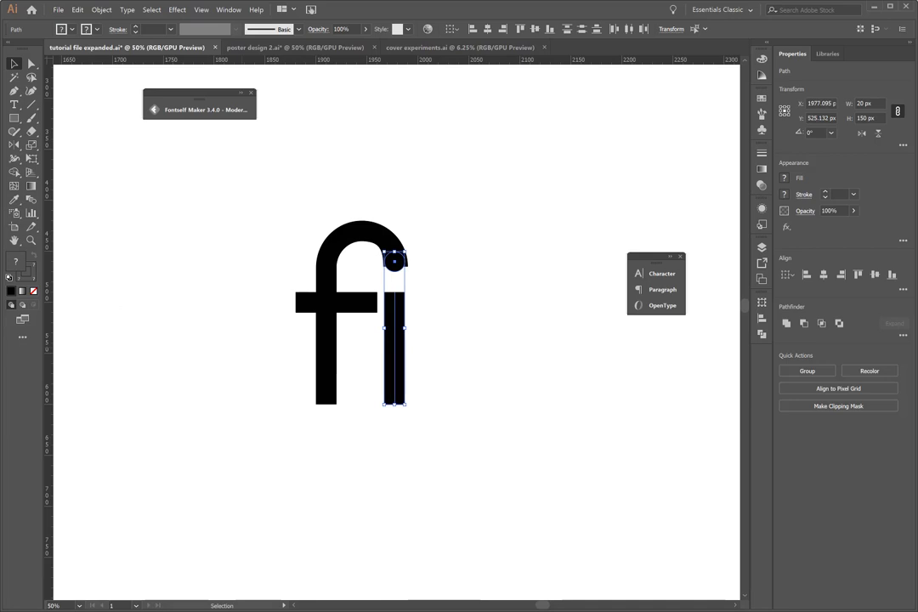
{"action": "key", "text": "ctrl+shift+a"}
Step: Nudge the small circle down so it sits flush on the end of the f's hook
{"action": "left_click", "coordinate": [399, 302]}
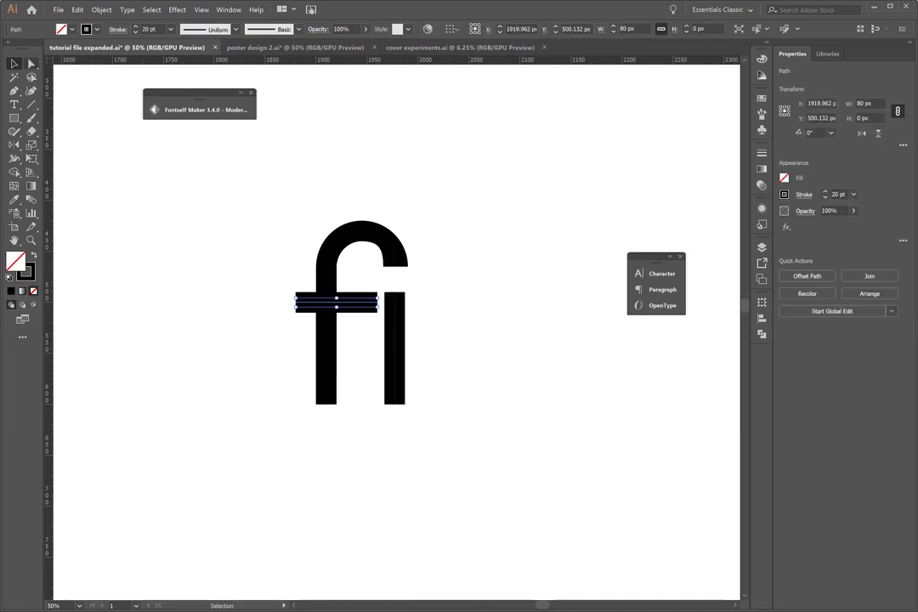
{"action": "scroll", "coordinate": [395, 331], "scroll_direction": "down", "scroll_amount": 2}
{"action": "scroll", "coordinate": [395, 332], "scroll_direction": "down", "scroll_amount": 1}
{"action": "scroll", "coordinate": [382, 331], "scroll_direction": "up", "scroll_amount": 2}
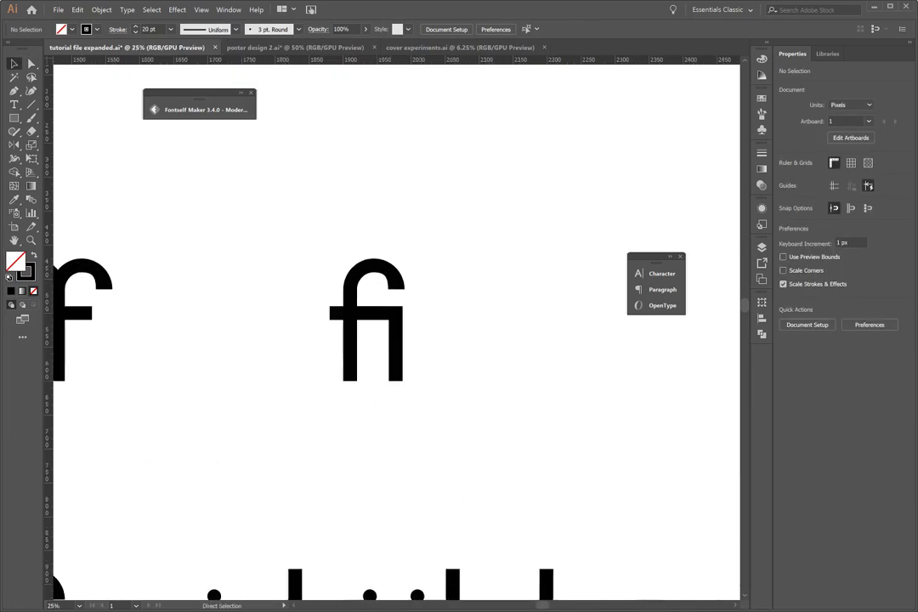
{"action": "scroll", "coordinate": [382, 331], "scroll_direction": "up", "scroll_amount": 2}
{"action": "left_click", "coordinate": [338, 209]}
{"action": "scroll", "coordinate": [338, 209], "scroll_direction": "up", "scroll_amount": 1}
{"action": "scroll", "coordinate": [393, 328], "scroll_direction": "up", "scroll_amount": 2}
{"action": "left_click_drag", "start_coordinate": [393, 328], "coordinate": [392, 330]}
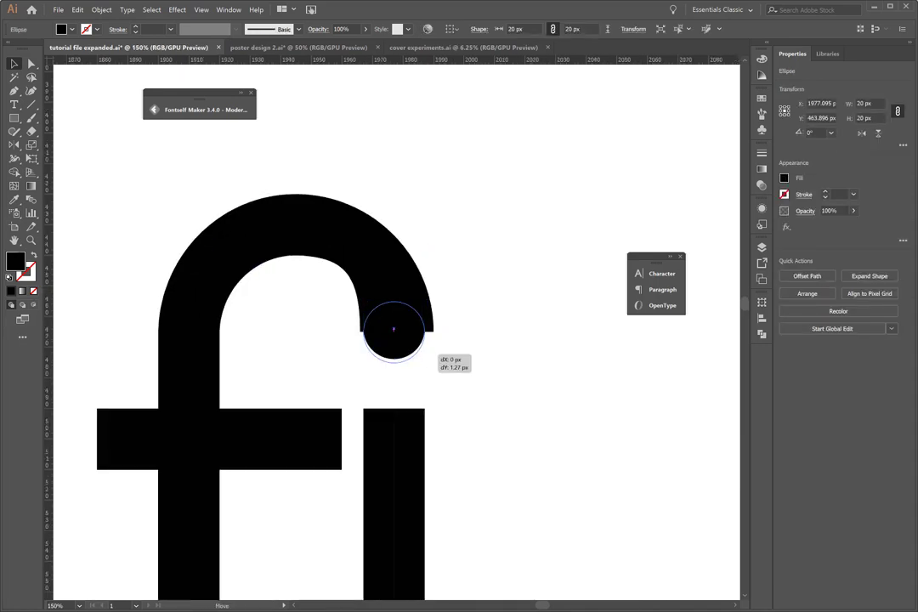
{"action": "scroll", "coordinate": [396, 332], "scroll_direction": "down", "scroll_amount": 4}
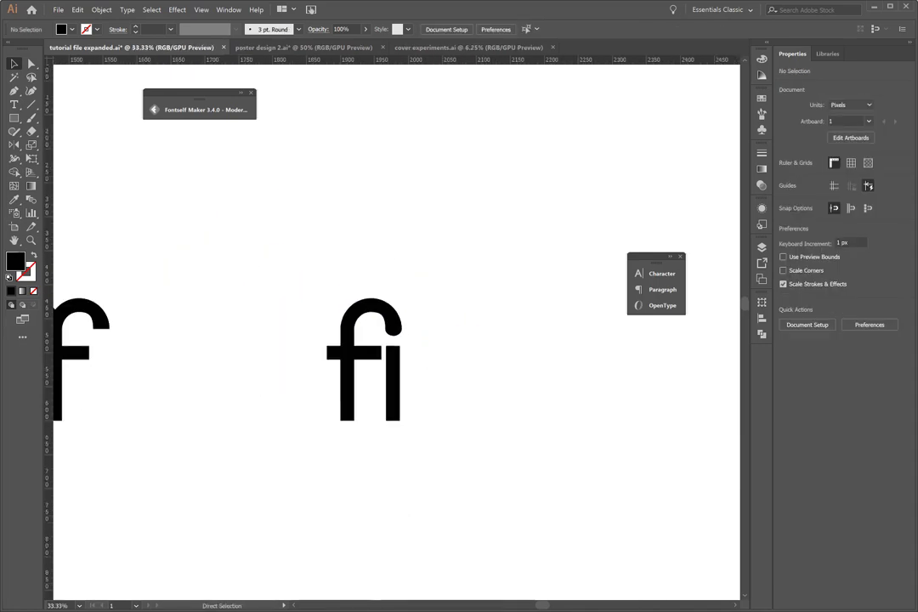
{"action": "left_click", "coordinate": [374, 351]}
{"action": "key", "text": "ctrl+shift+a"}
Step: Make a spare copy of the f from the fi ligature and select its crossbar
{"action": "key", "text": "v"}
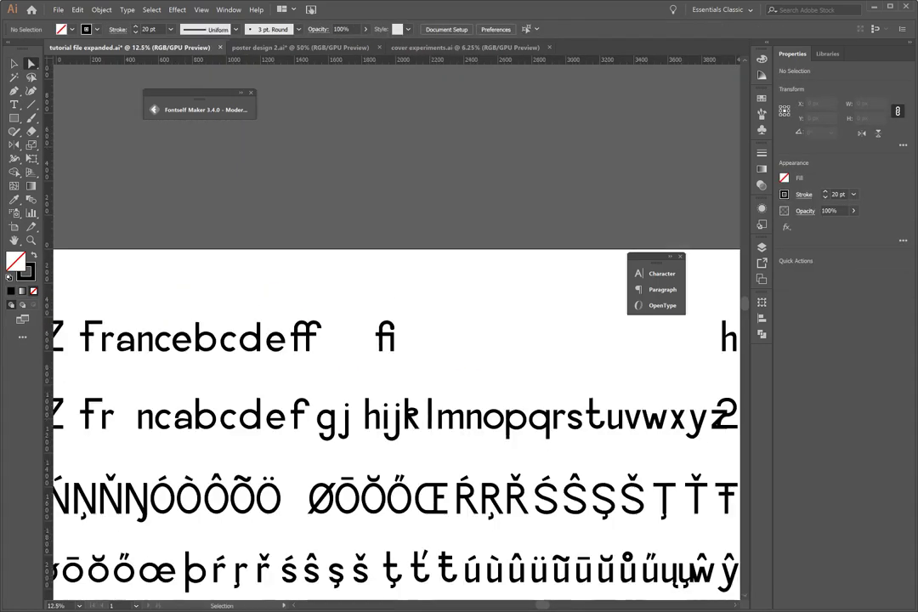
{"action": "scroll", "coordinate": [399, 352], "scroll_direction": "down", "scroll_amount": 4}
{"action": "scroll", "coordinate": [412, 331], "scroll_direction": "up", "scroll_amount": 3}
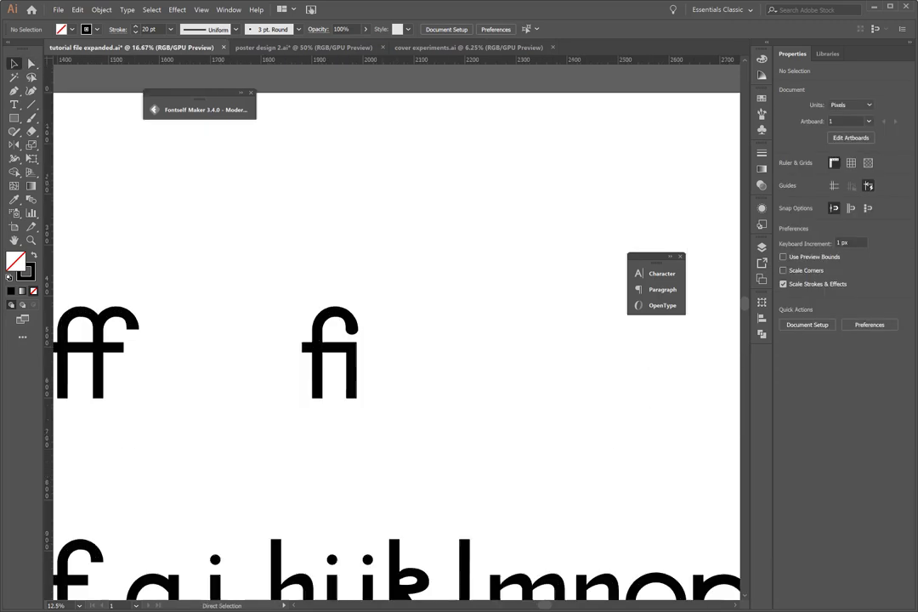
{"action": "left_click", "coordinate": [330, 357]}
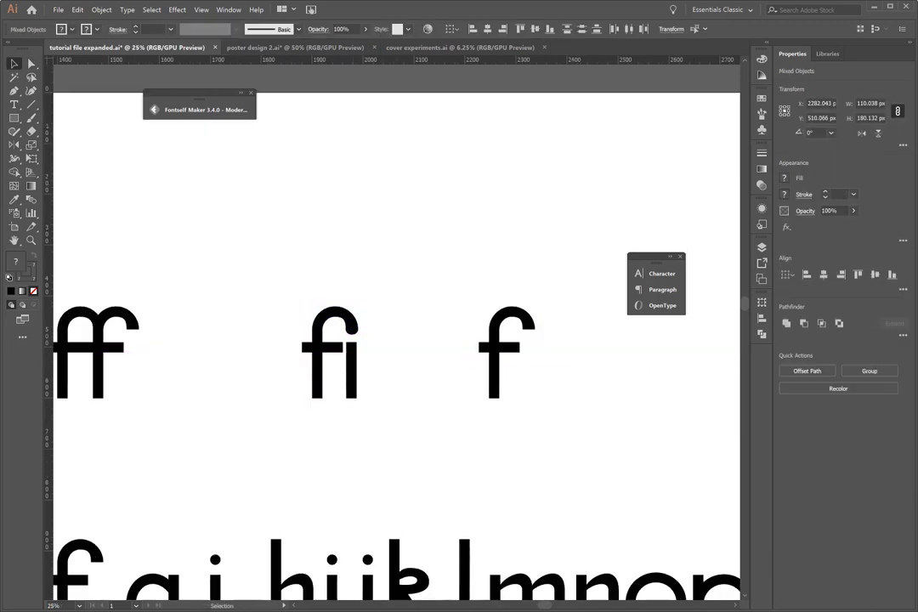
{"action": "key", "text": "ctrl+shift+a"}
{"action": "key", "text": "a"}
{"action": "left_click", "coordinate": [316, 347]}
Step: Copy the j from the alphabet row and move it 25 px left against the f
{"action": "scroll", "coordinate": [127, 332], "scroll_direction": "down", "scroll_amount": 5}
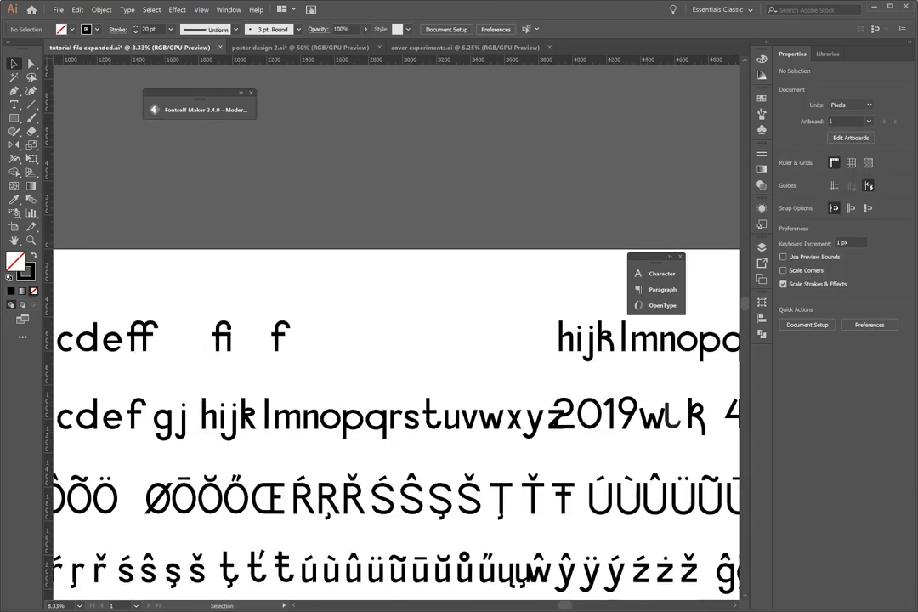
{"action": "scroll", "coordinate": [127, 331], "scroll_direction": "right", "scroll_amount": 2}
{"action": "left_click_drag", "start_coordinate": [512, 336], "coordinate": [281, 340]}
{"action": "scroll", "coordinate": [136, 347], "scroll_direction": "up", "scroll_amount": 5}
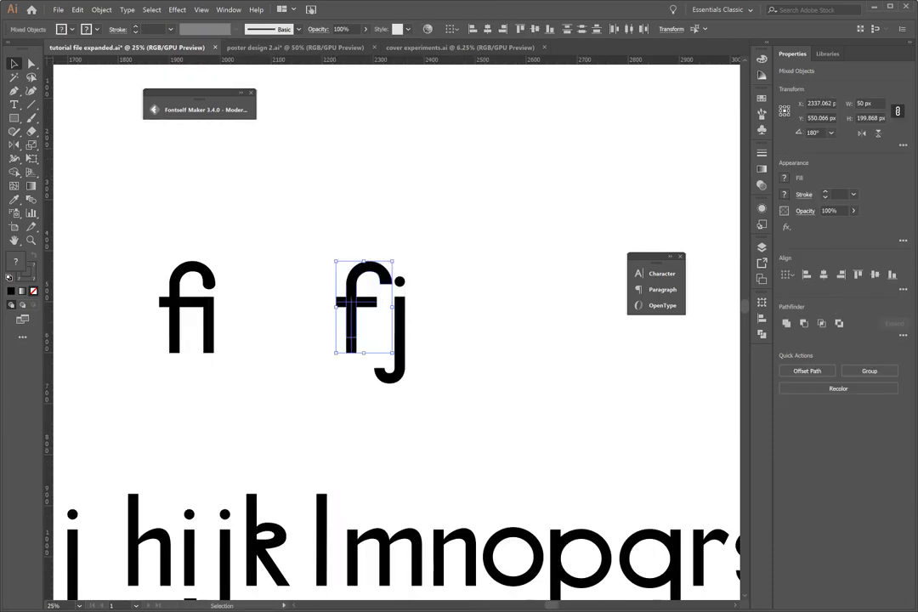
{"action": "key", "text": "v"}
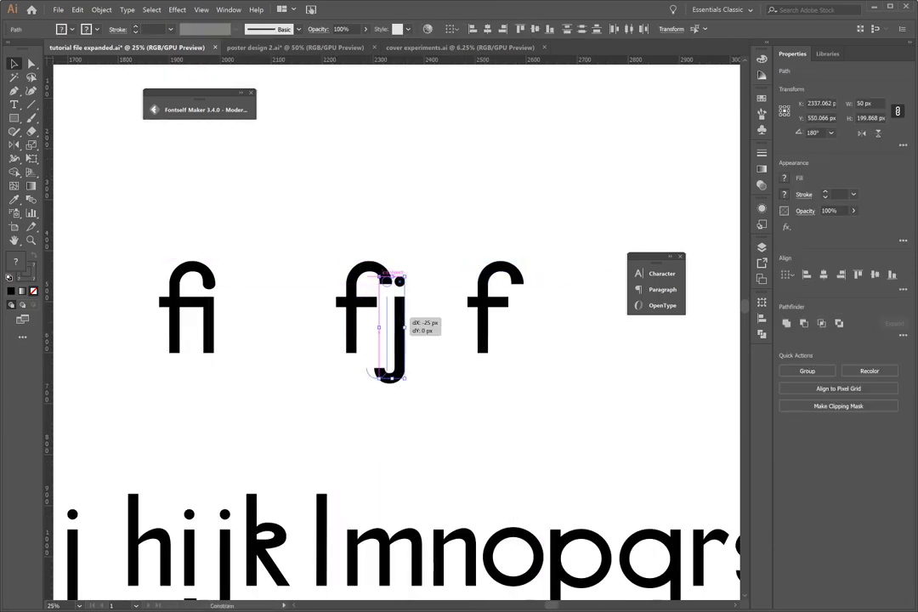
{"action": "left_click_drag", "start_coordinate": [404, 326], "coordinate": [403, 326]}
{"action": "scroll", "coordinate": [403, 327], "scroll_direction": "up", "scroll_amount": 3}
Step: Cap the f's hook with the small circle and merge it into the hook
{"action": "left_click", "coordinate": [416, 205]}
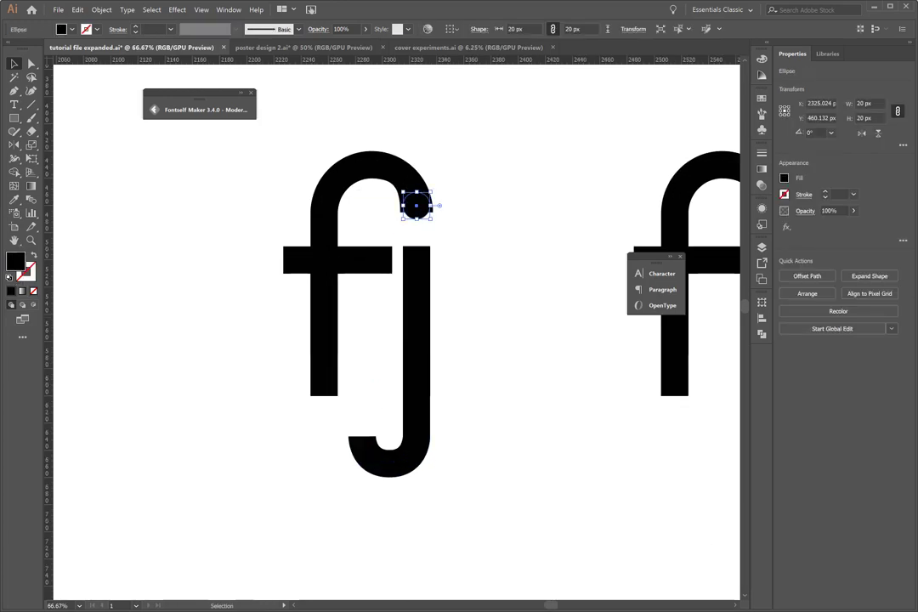
{"action": "key", "text": "ctrl+equal"}
{"action": "key", "text": "ctrl+equal"}
{"action": "key", "text": "ctrl+equal"}
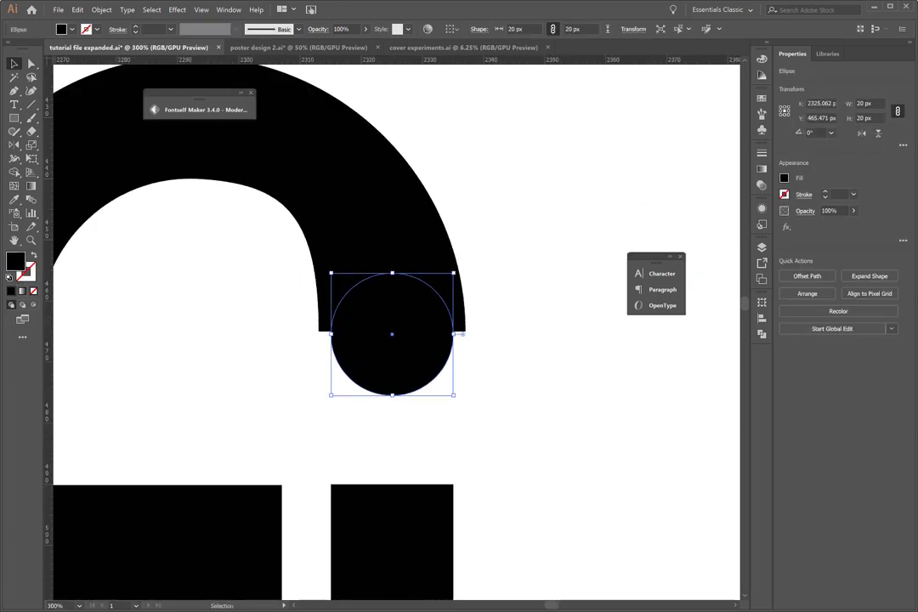
{"action": "left_click_drag", "start_coordinate": [428, 355], "coordinate": [430, 355]}
{"action": "key", "text": "ctrl+shift+a"}
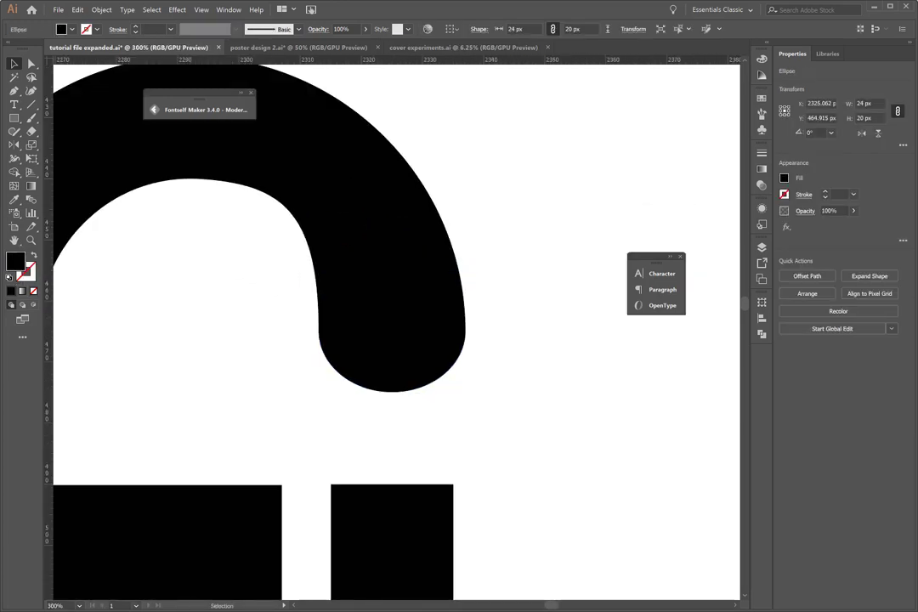
{"action": "key", "text": "ctrl+minus"}
{"action": "key", "text": "ctrl+minus"}
{"action": "key", "text": "ctrl+minus"}
Step: Extend the crossbar to the j, then group all fj parts and expand them into filled shapes
{"action": "key", "text": "a"}
{"action": "left_click", "coordinate": [390, 362]}
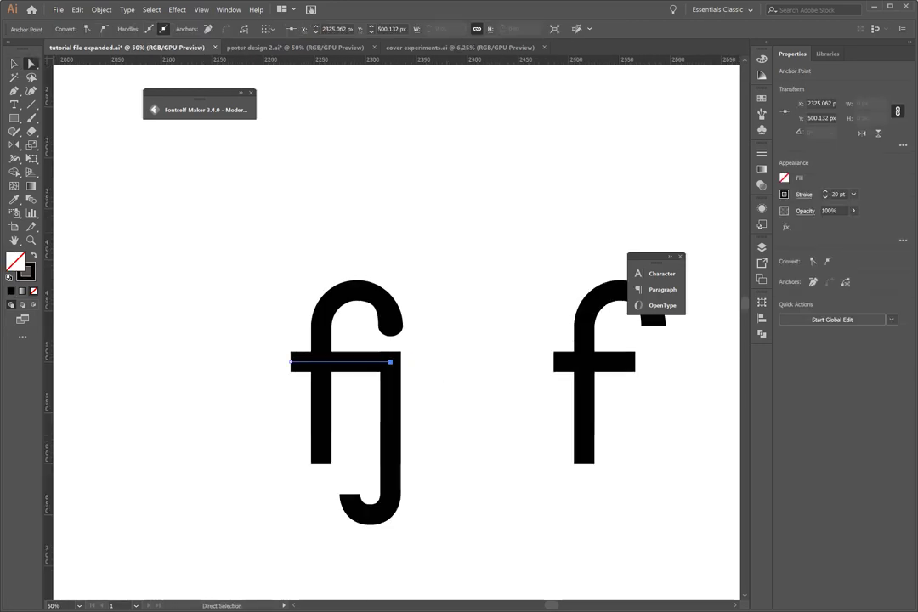
{"action": "key", "text": "v"}
{"action": "left_click_drag", "start_coordinate": [272, 263], "coordinate": [417, 535]}
{"action": "key", "text": "Return"}
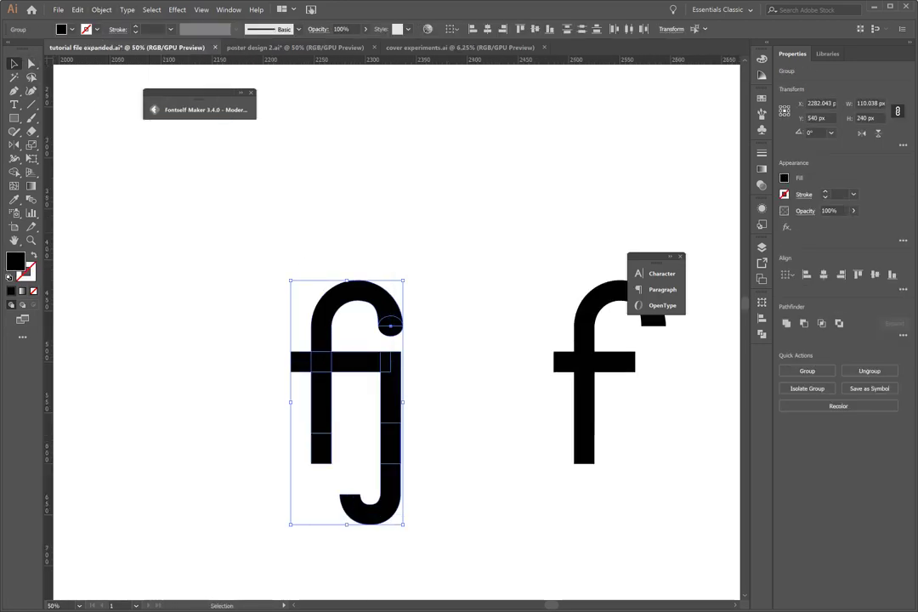
{"action": "key", "text": "ctrl+shift+a"}
{"action": "key", "text": "ctrl+minus"}
{"action": "key", "text": "ctrl+minus"}
{"action": "key", "text": "a"}
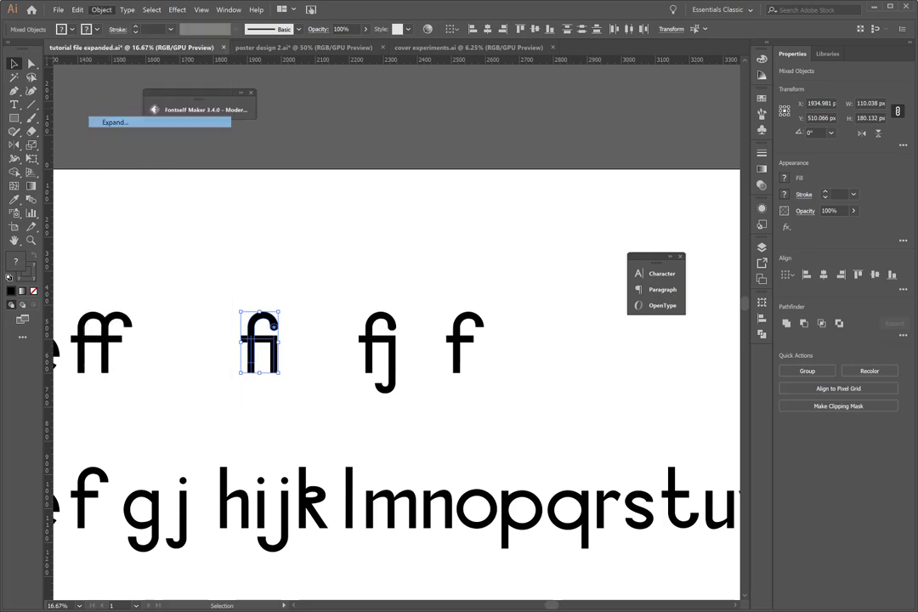
Step: Copy the h from the alphabet row and move it onto the spare f
{"action": "key", "text": "ctrl+shift+a"}
{"action": "key", "text": "ctrl+minus"}
{"action": "key", "text": "ctrl+minus"}
{"action": "scroll", "coordinate": [635, 417], "scroll_direction": "right", "scroll_amount": 2}
{"action": "left_click", "coordinate": [580, 338]}
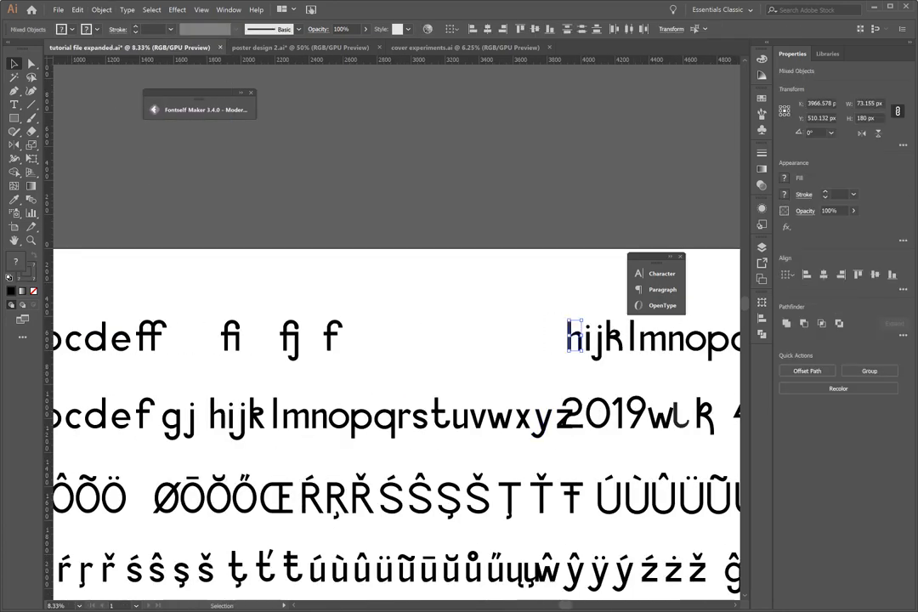
{"action": "mouse_move", "coordinate": [579, 338]}
{"action": "left_mouse_down"}
{"action": "mouse_move", "coordinate": [361, 338]}
{"action": "mouse_move", "coordinate": [509, 328]}
{"action": "left_mouse_up"}
{"action": "scroll", "coordinate": [364, 335], "scroll_direction": "up", "scroll_amount": 3}
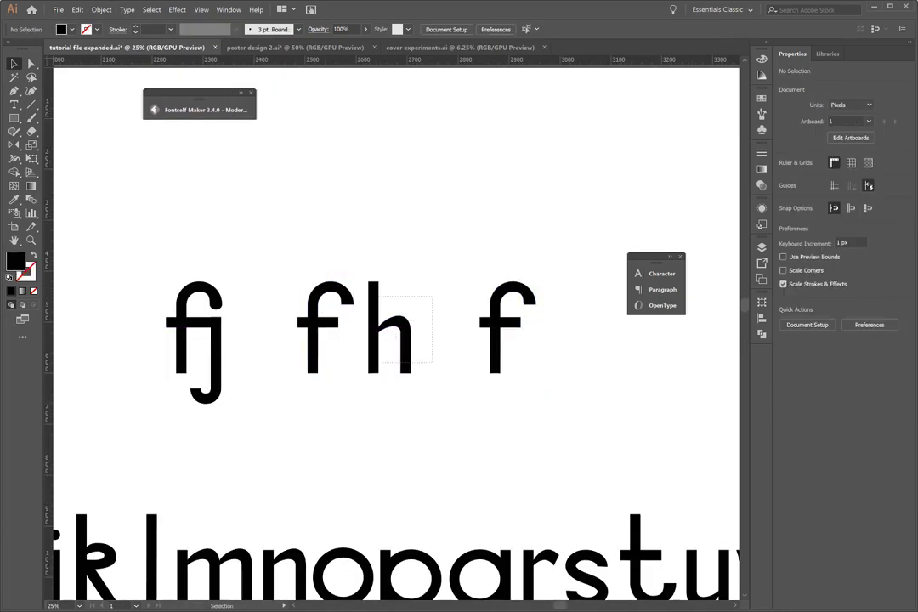
{"action": "left_click_drag", "start_coordinate": [383, 326], "coordinate": [351, 327]}
{"action": "key", "text": "ctrl+shift+a"}
Step: Turn off Scale Strokes & Effects in General Preferences
{"action": "key", "text": "ctrl+plus"}
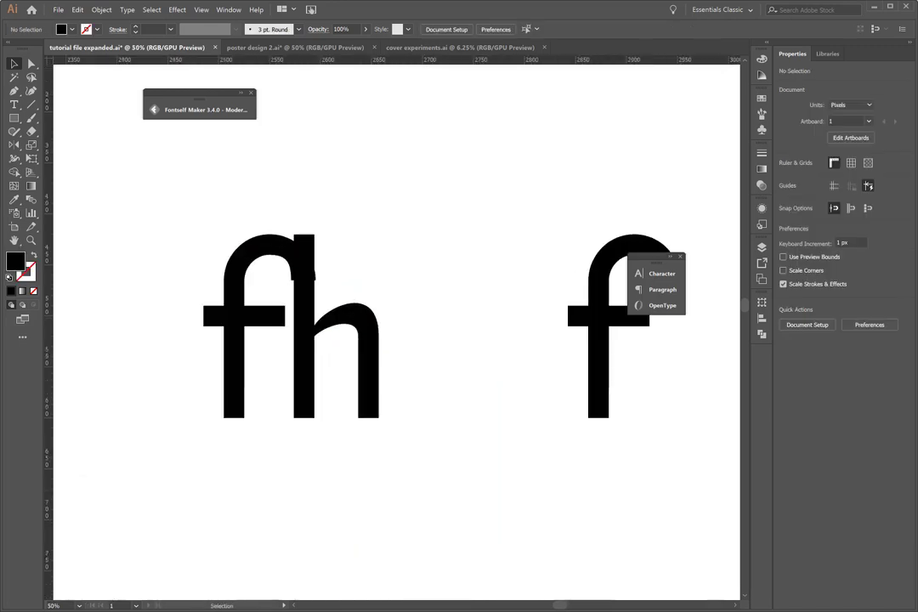
{"action": "left_click", "coordinate": [304, 255]}
{"action": "key", "text": "ctrl+shift+a"}
{"action": "left_click", "coordinate": [304, 255]}
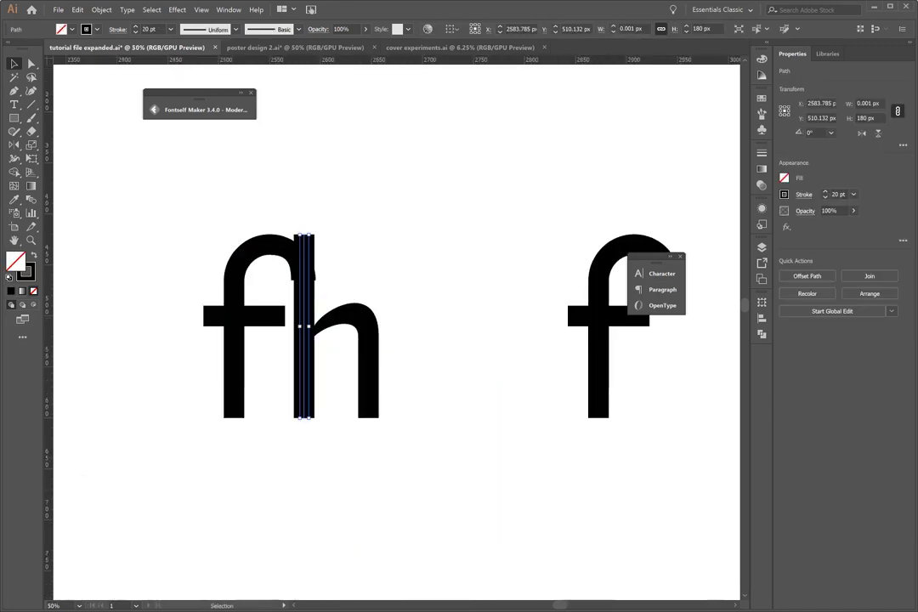
{"action": "left_click", "coordinate": [77, 10]}
{"action": "left_click", "coordinate": [274, 308]}
{"action": "key", "text": "Return"}
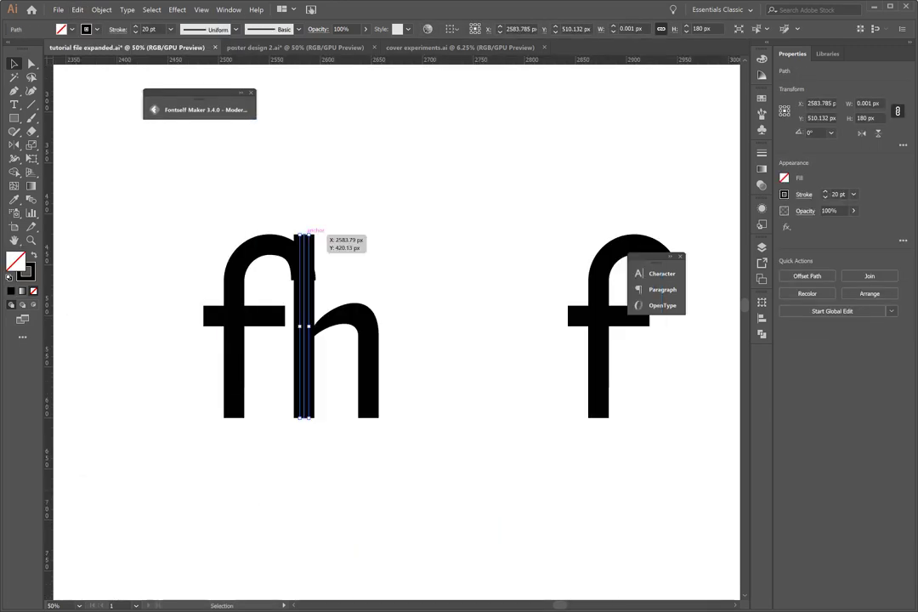
Step: Pull the h stem's top anchor up so it joins the f's arch
{"action": "key", "text": "a"}
{"action": "left_click", "coordinate": [289, 260]}
{"action": "key", "text": "ctrl+plus"}
{"action": "key", "text": "ctrl+shift+a"}
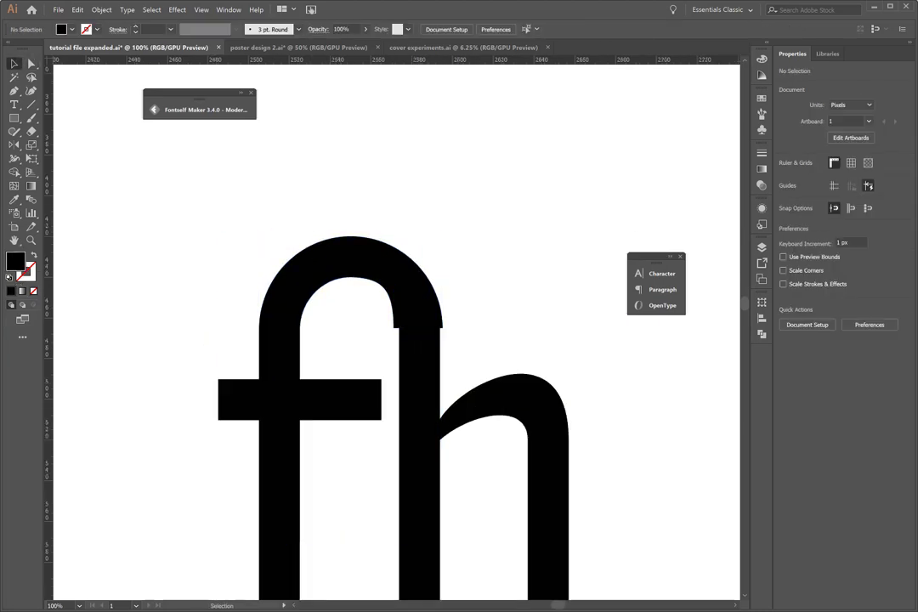
{"action": "left_click", "coordinate": [419, 425]}
{"action": "key", "text": "a"}
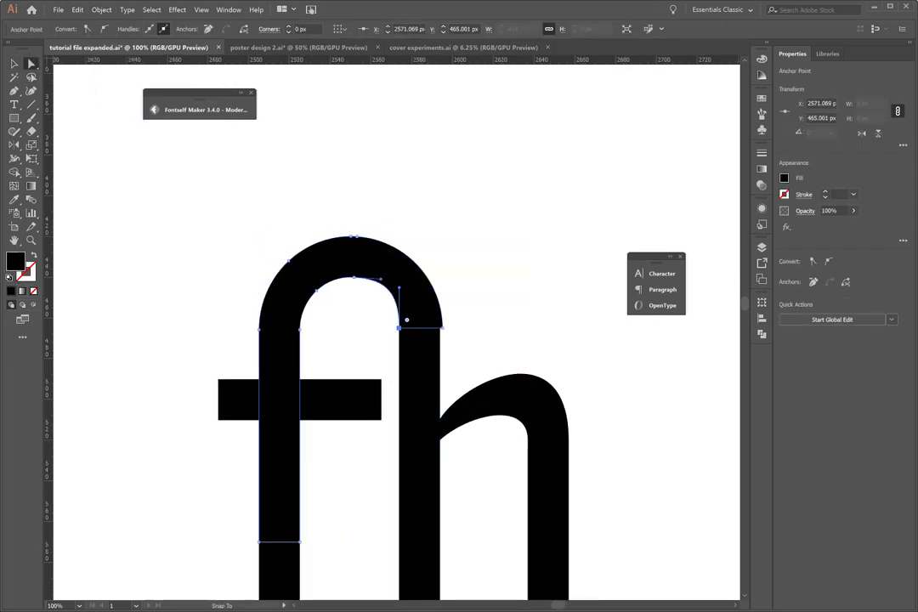
{"action": "left_click_drag", "start_coordinate": [439, 328], "coordinate": [435, 317]}
{"action": "key", "text": "ctrl+shift+a"}
{"action": "key", "text": "ctrl+minus"}
{"action": "key", "text": "ctrl+minus"}
{"action": "key", "text": "ctrl+minus"}
{"action": "key", "text": "ctrl+minus"}
{"action": "key", "text": "v"}
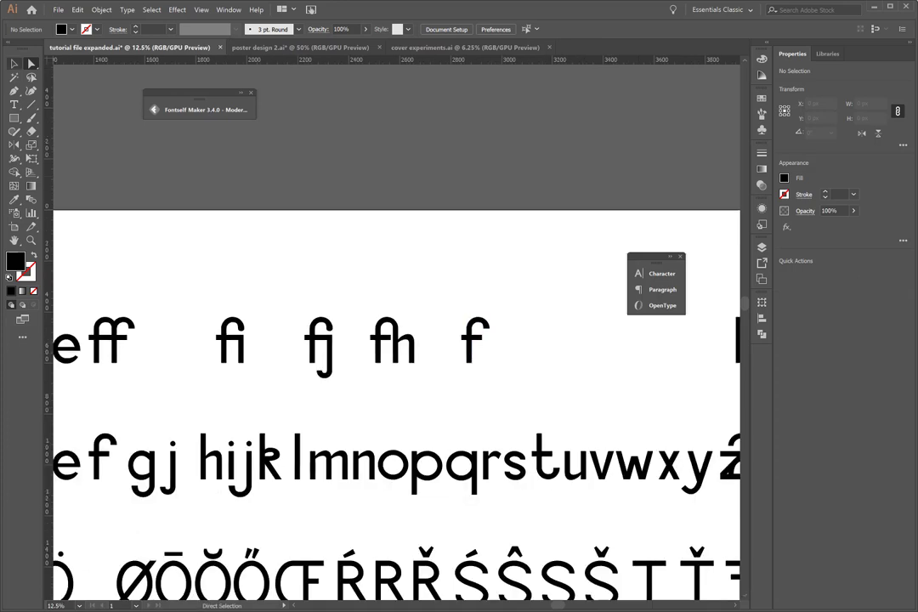
{"action": "left_click", "coordinate": [391, 340]}
Step: Expand the fh ligature into filled shapes via Object > Expand
{"action": "left_click", "coordinate": [101, 9]}
{"action": "left_click", "coordinate": [93, 102]}
{"action": "key", "text": "Return"}
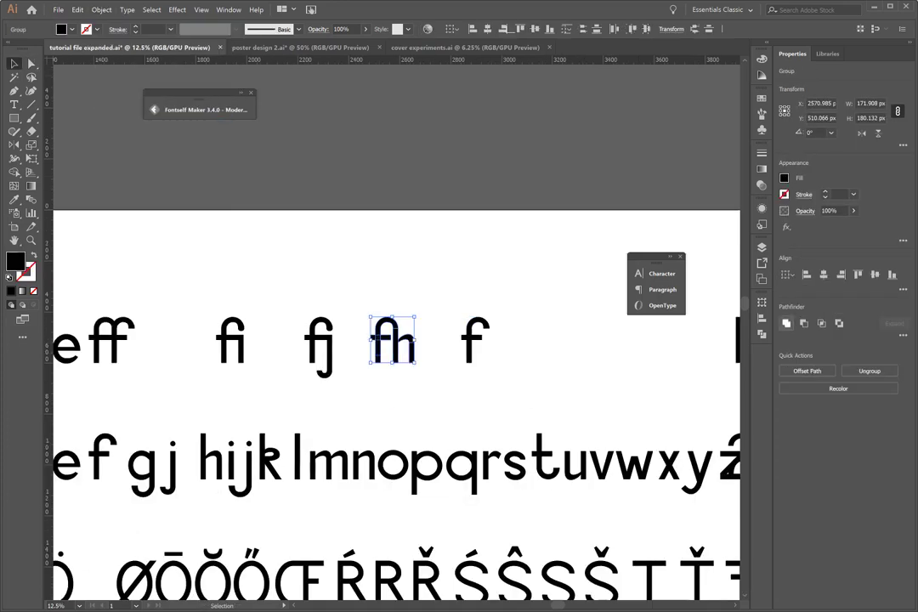
Step: Copy a stem to the right of the spare f and expand it into a filled shape
{"action": "mouse_move", "coordinate": [382, 340]}
{"action": "left_mouse_down"}
{"action": "mouse_move", "coordinate": [440, 374]}
{"action": "mouse_move", "coordinate": [343, 340]}
{"action": "left_mouse_up"}
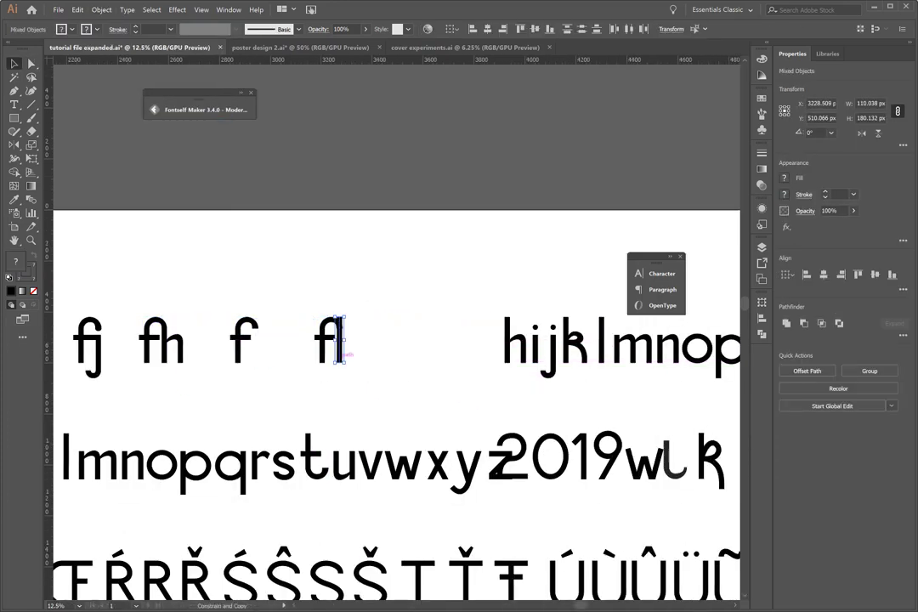
{"action": "key", "text": "ctrl+plus"}
{"action": "key", "text": "ctrl+plus"}
{"action": "key", "text": "ctrl+plus"}
{"action": "left_click", "coordinate": [323, 366]}
{"action": "left_click", "coordinate": [393, 357]}
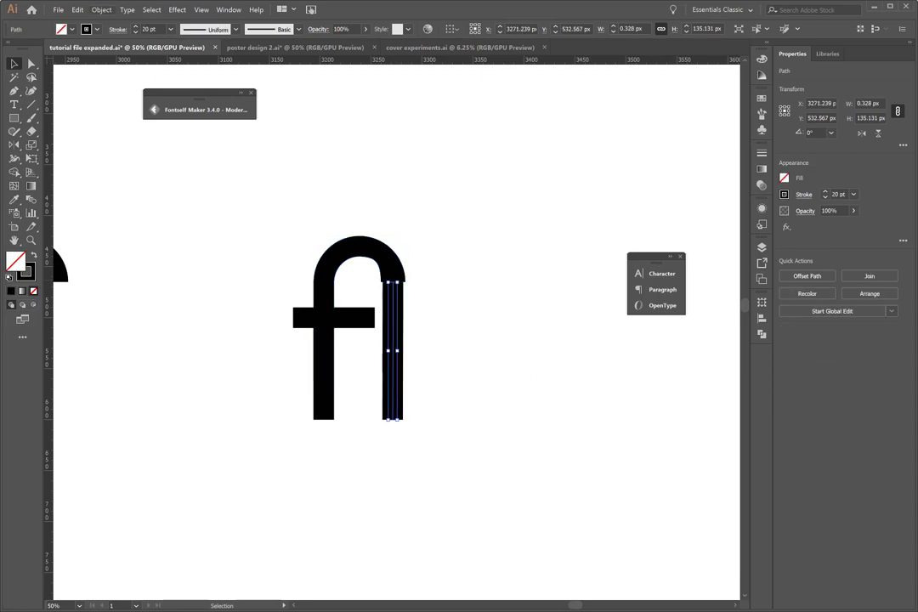
{"action": "left_click", "coordinate": [101, 9]}
{"action": "left_click", "coordinate": [93, 120]}
{"action": "key", "text": "Return"}
Step: Adjust the stem's top-right anchor, then group the f and stem into one fl glyph
{"action": "key", "text": "a"}
{"action": "key", "text": "ctrl+plus"}
{"action": "key", "text": "ctrl+plus"}
{"action": "key", "text": "ctrl+plus"}
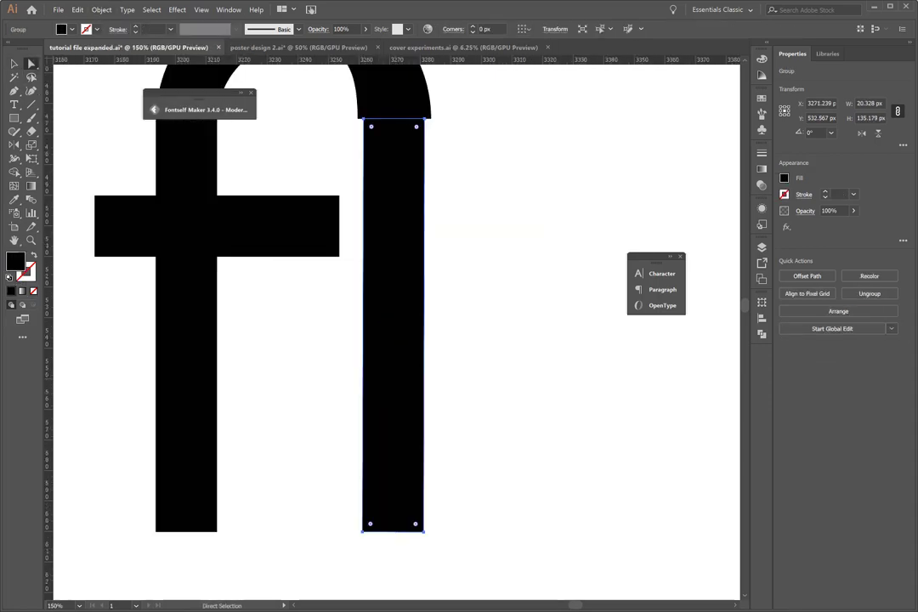
{"action": "scroll", "coordinate": [399, 331], "scroll_direction": "up", "scroll_amount": 2}
{"action": "left_click", "coordinate": [424, 186]}
{"action": "key", "text": "v"}
{"action": "key", "text": "ctrl+minus"}
{"action": "key", "text": "ctrl+minus"}
{"action": "key", "text": "ctrl+minus"}
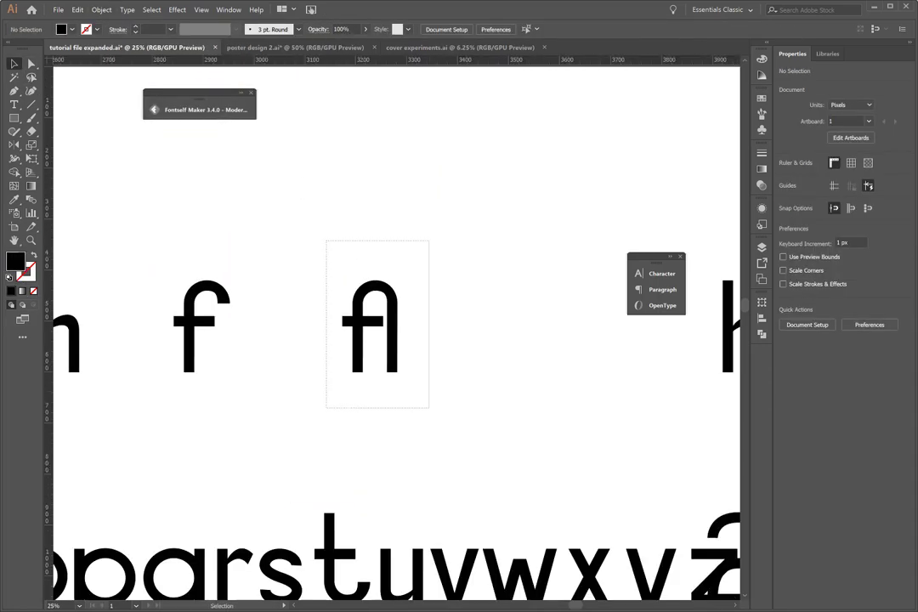
{"action": "left_click", "coordinate": [101, 9]}
{"action": "key", "text": "Escape"}
{"action": "key", "text": "ctrl+minus"}
{"action": "key", "text": "ctrl+minus"}
{"action": "key", "text": "ctrl+minus"}
{"action": "key", "text": "ctrl+shift+a"}
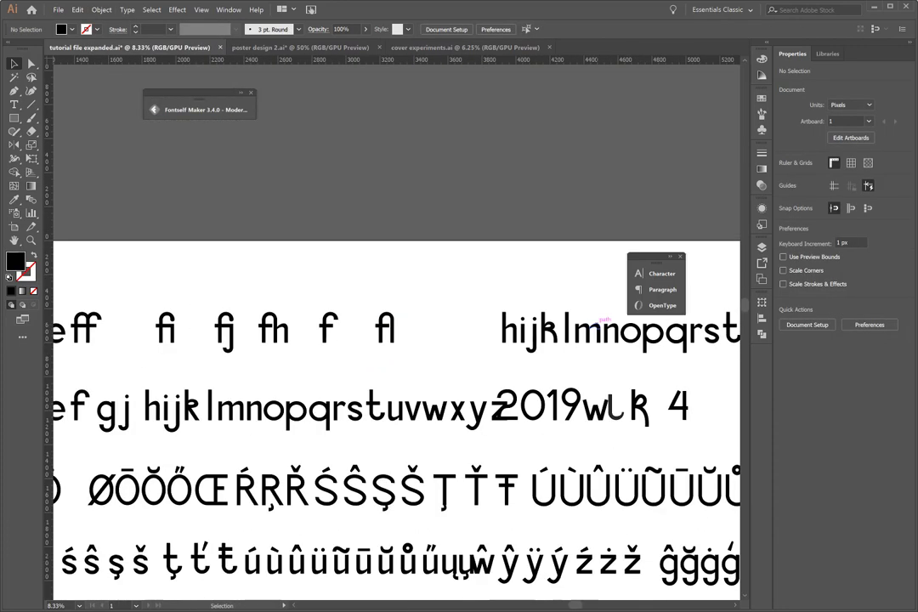
{"action": "scroll", "coordinate": [396, 416], "scroll_direction": "right", "scroll_amount": 3}
{"action": "scroll", "coordinate": [396, 416], "scroll_direction": "right", "scroll_amount": 3}
Step: Alt-drag copies of the f and the k from the hijk row to form an fk pair after fl
{"action": "left_click_drag", "start_coordinate": [192, 328], "coordinate": [277, 328]}
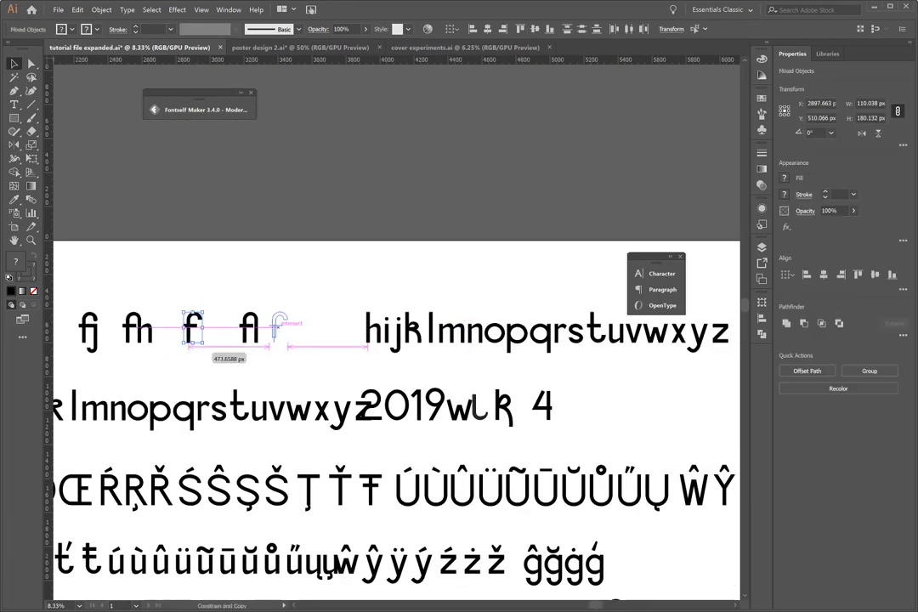
{"action": "left_click", "coordinate": [414, 327]}
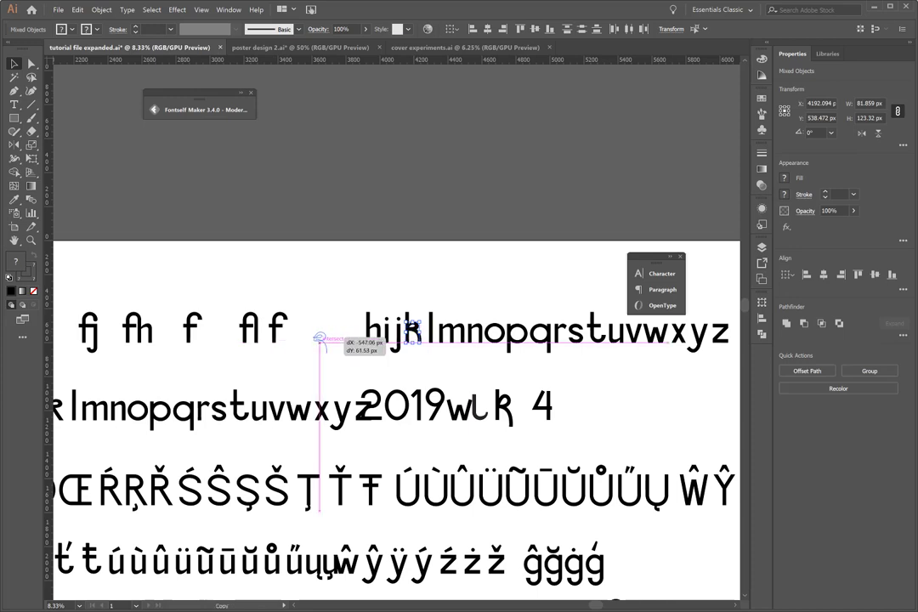
{"action": "left_click_drag", "start_coordinate": [326, 328], "coordinate": [299, 328]}
{"action": "key", "text": "ctrl+plus"}
{"action": "key", "text": "ctrl+plus"}
{"action": "key", "text": "ctrl+plus"}
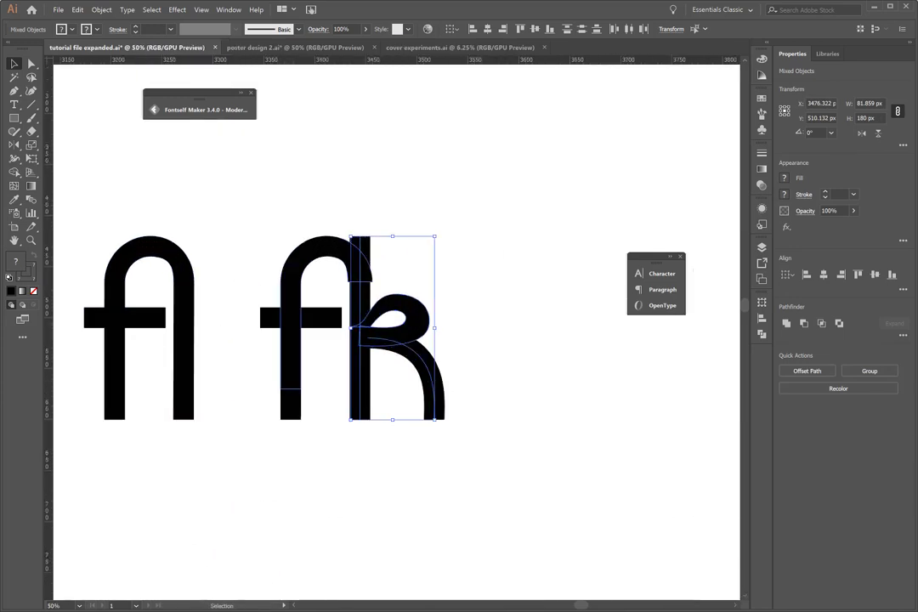
{"action": "left_click", "coordinate": [101, 10]}
{"action": "left_click", "coordinate": [102, 56]}
Step: Pull the top of the k's vertical stem over to meet the f's arch
{"action": "left_click", "coordinate": [359, 340]}
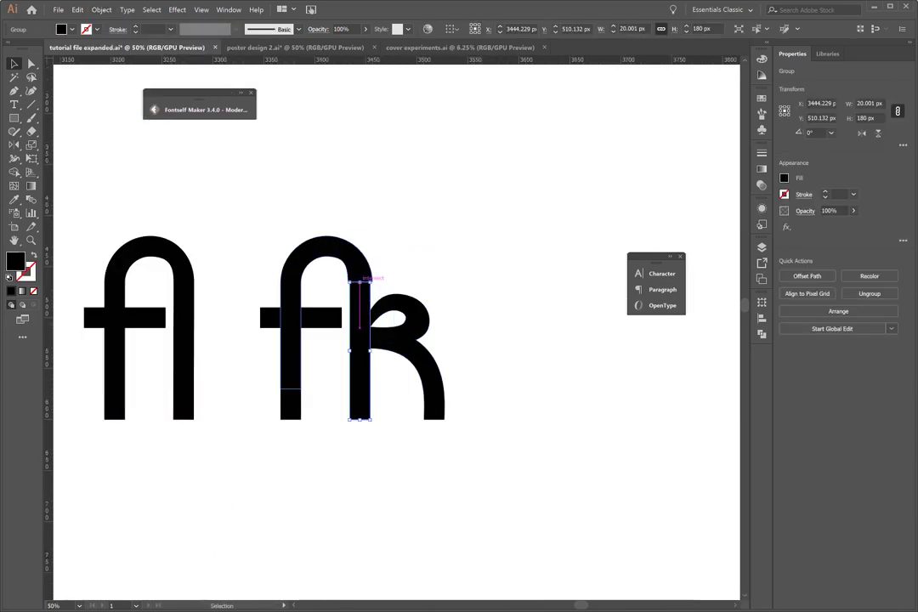
{"action": "key", "text": "ctrl+plus"}
{"action": "key", "text": "ctrl+plus"}
{"action": "key", "text": "ctrl+plus"}
{"action": "key", "text": "a"}
{"action": "left_click_drag", "start_coordinate": [365, 174], "coordinate": [419, 175]}
{"action": "key", "text": "ctrl+minus"}
{"action": "key", "text": "ctrl+minus"}
{"action": "key", "text": "ctrl+minus"}
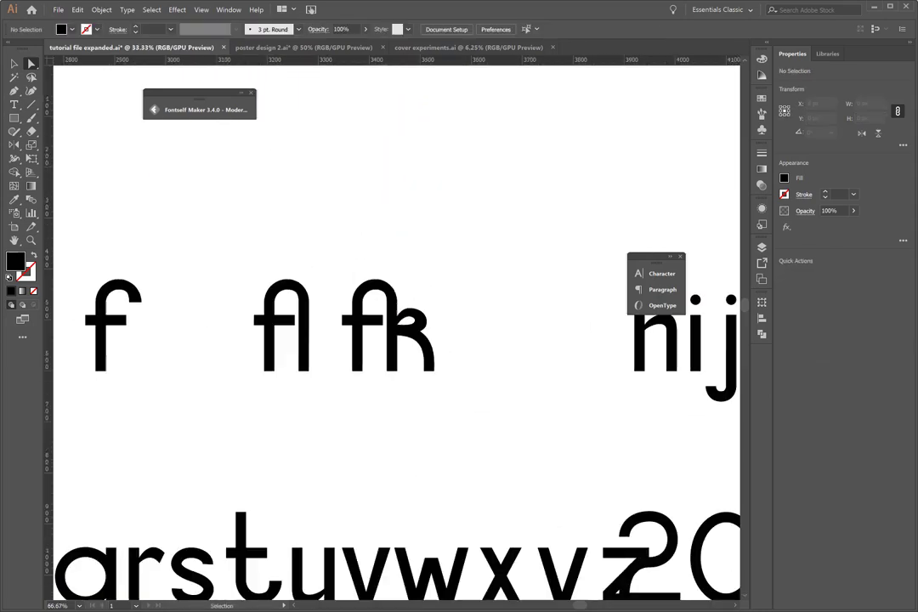
{"action": "key", "text": "ctrl+minus"}
{"action": "key", "text": "ctrl+minus"}
{"action": "key", "text": "ctrl+minus"}
{"action": "key", "text": "v"}
Step: Expand the k's strokes into filled shapes with Object > Expand, undoing a stray f copy
{"action": "left_click_drag", "start_coordinate": [435, 380], "coordinate": [364, 324]}
{"action": "left_click", "coordinate": [101, 9]}
{"action": "left_click", "coordinate": [119, 146]}
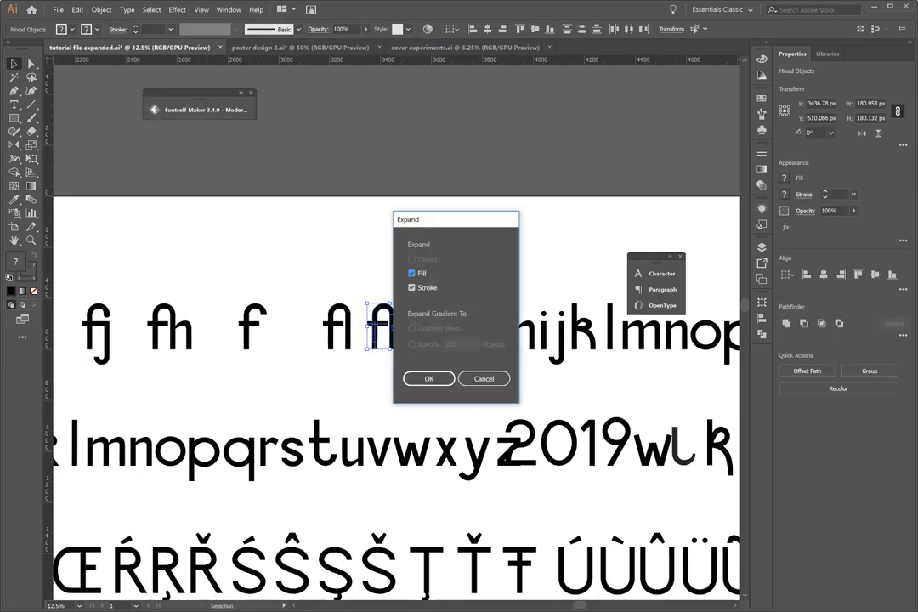
{"action": "key", "text": "Return"}
{"action": "left_click_drag", "start_coordinate": [92, 331], "coordinate": [319, 331]}
{"action": "key", "text": "ctrl+minus"}
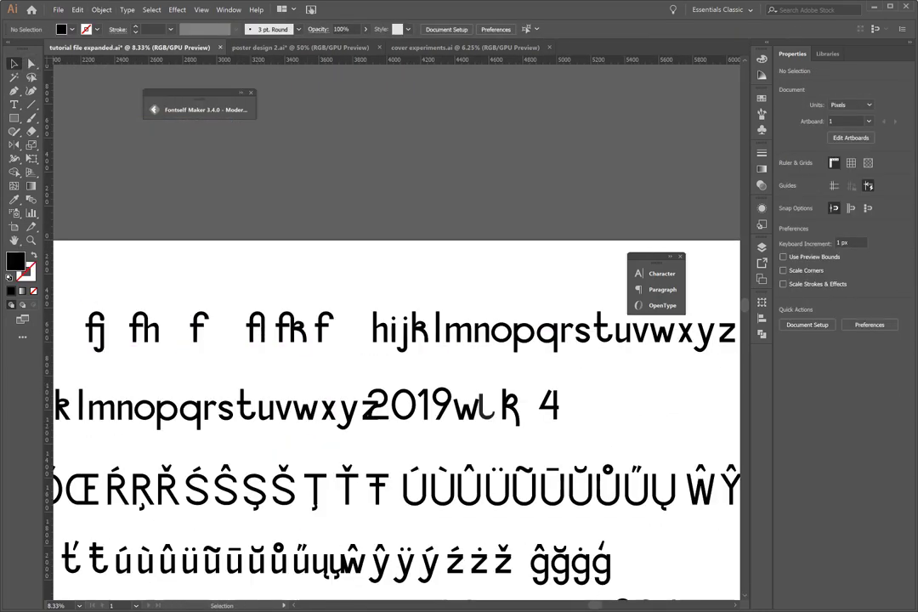
{"action": "key", "text": "ctrl+z"}
Step: Show the document guides and nudge the k left, closer to the f
{"action": "left_click", "coordinate": [311, 354]}
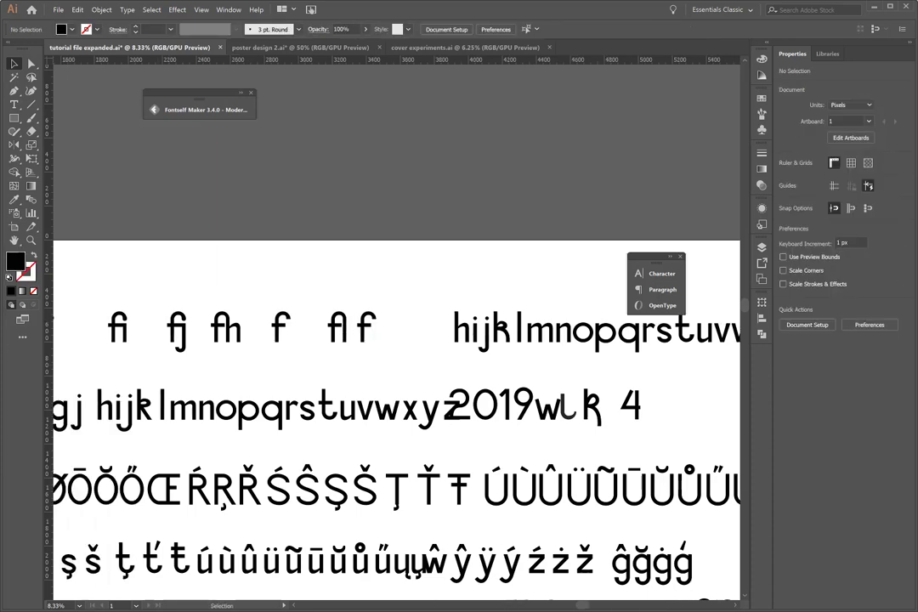
{"action": "left_click", "coordinate": [335, 331]}
{"action": "key", "text": "ctrl+plus"}
{"action": "key", "text": "ctrl+plus"}
{"action": "key", "text": "ctrl+plus"}
{"action": "left_click", "coordinate": [201, 9]}
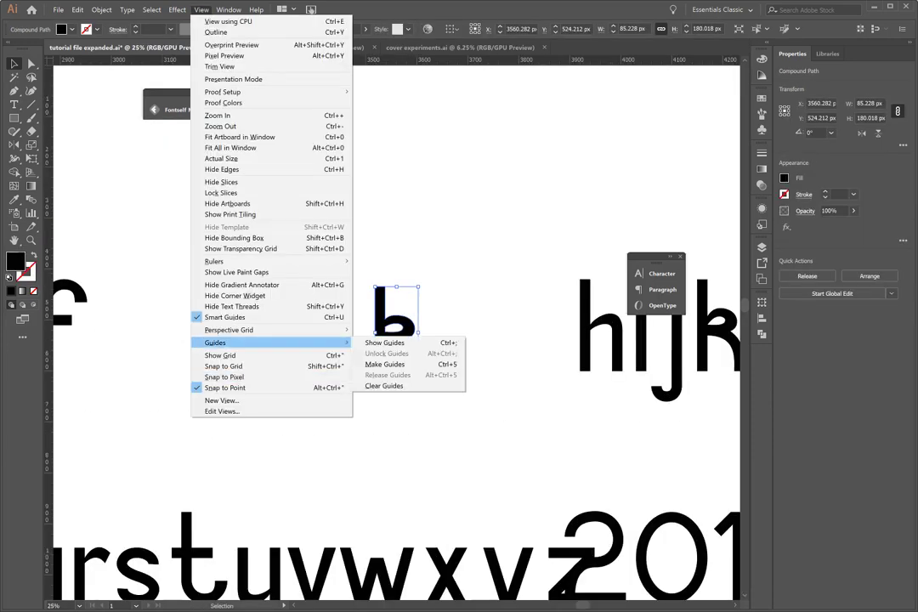
{"action": "left_click", "coordinate": [381, 340]}
{"action": "left_click_drag", "start_coordinate": [375, 324], "coordinate": [352, 323]}
{"action": "key", "text": "ctrl+plus"}
Step: Inspect the fk junction anchors: the k stem's top points and the corner under the f arch
{"action": "key", "text": "ctrl+plus"}
{"action": "key", "text": "ctrl+plus"}
{"action": "key", "text": "ctrl+plus"}
{"action": "key", "text": "a"}
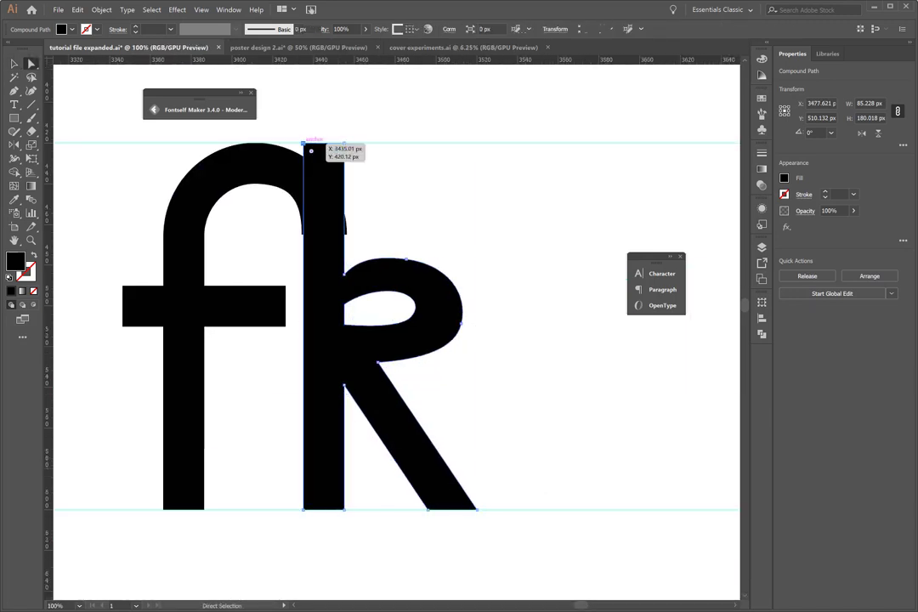
{"action": "mouse_move", "coordinate": [303, 141]}
{"action": "left_mouse_down"}
{"action": "mouse_move", "coordinate": [338, 235]}
{"action": "mouse_move", "coordinate": [299, 293]}
{"action": "left_mouse_up"}
{"action": "key", "text": "ctrl+plus"}
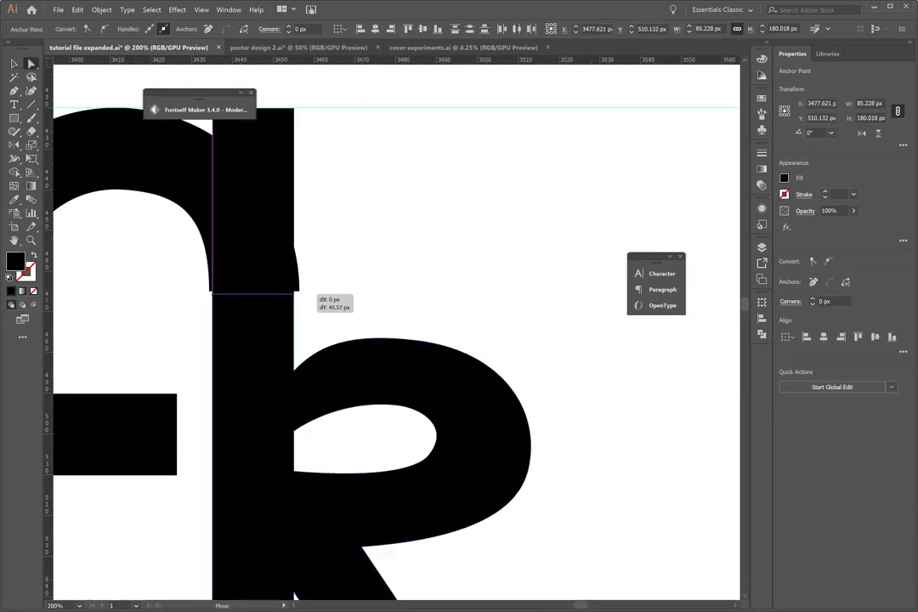
{"action": "left_click", "coordinate": [230, 291]}
{"action": "left_click", "coordinate": [209, 292]}
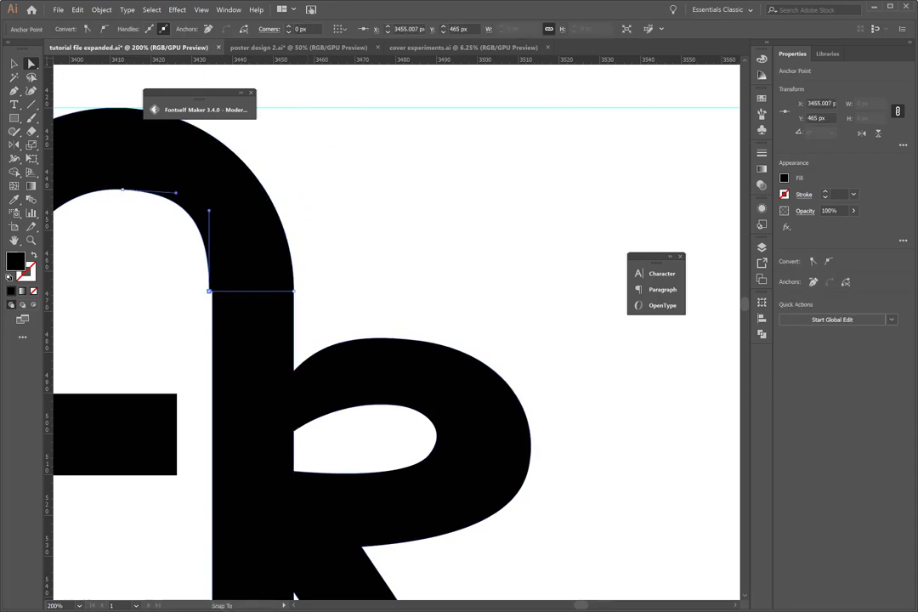
{"action": "key", "text": "ctrl+minus"}
{"action": "key", "text": "ctrl+minus"}
{"action": "key", "text": "ctrl+minus"}
{"action": "key", "text": "ctrl+minus"}
{"action": "key", "text": "ctrl+minus"}
Step: Alt-drag a copy of the standalone f to the right of fk
{"action": "key", "text": "v"}
{"action": "left_click_drag", "start_coordinate": [149, 319], "coordinate": [59, 340]}
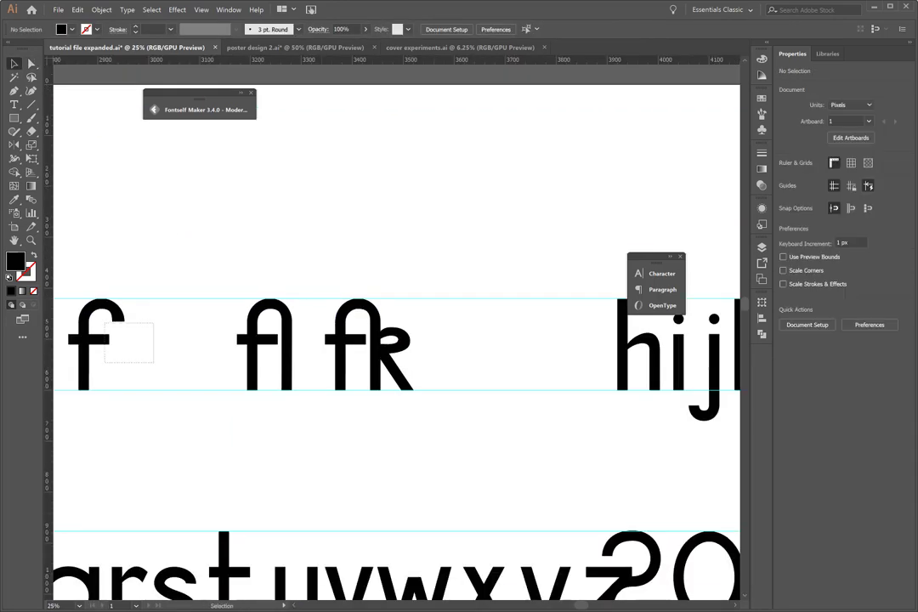
{"action": "left_click_drag", "start_coordinate": [85, 299], "coordinate": [459, 314]}
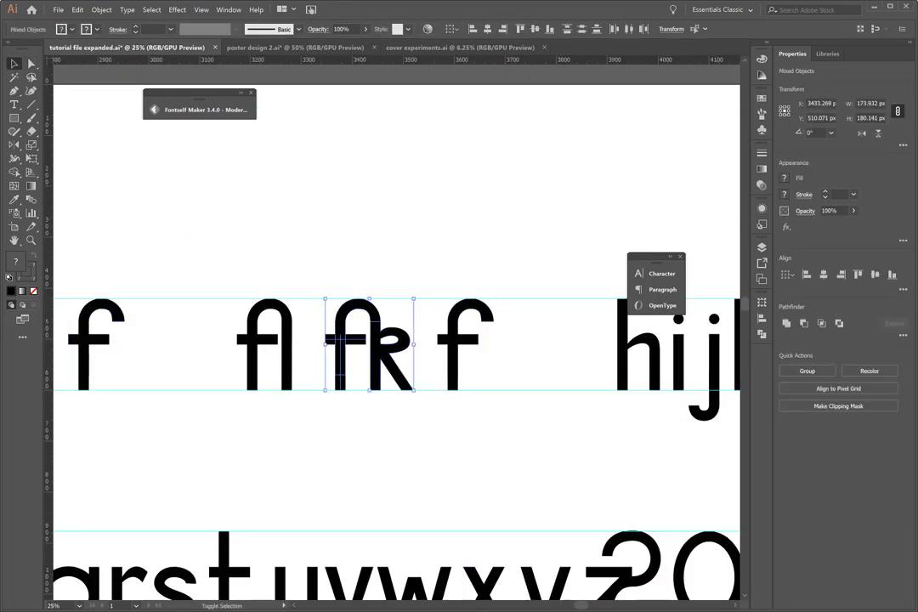
{"action": "key", "text": "ctrl+shift+a"}
{"action": "key", "text": "ctrl+minus"}
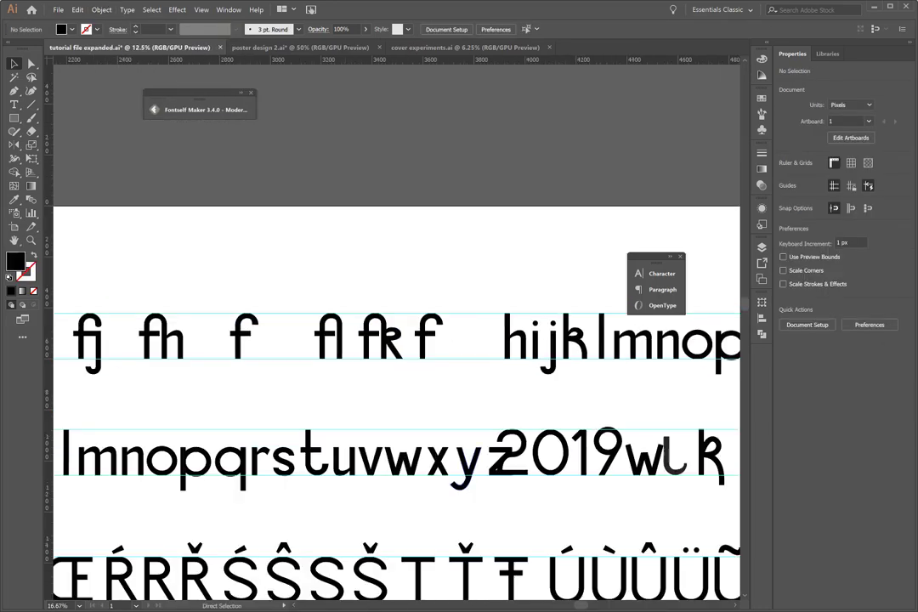
{"action": "scroll", "coordinate": [396, 407], "scroll_direction": "right", "scroll_amount": 5}
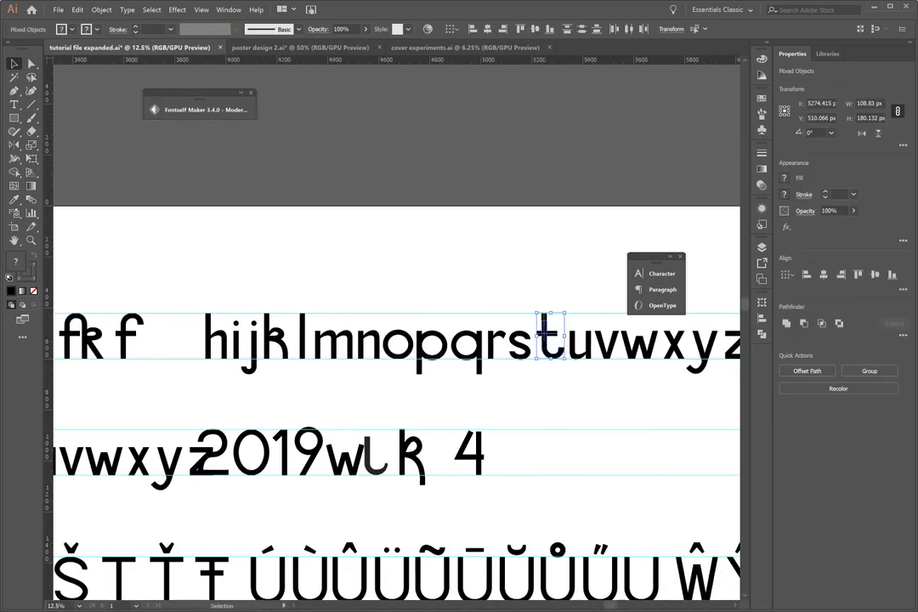
Step: Place a copy of the t right after the new f to form the ft pair
{"action": "left_click_drag", "start_coordinate": [548, 335], "coordinate": [145, 336]}
{"action": "key", "text": "ctrl+plus"}
{"action": "key", "text": "ctrl+plus"}
{"action": "key", "text": "ctrl+plus"}
{"action": "key", "text": "ctrl+shift+a"}
{"action": "key", "text": "ctrl+minus"}
{"action": "key", "text": "ctrl+minus"}
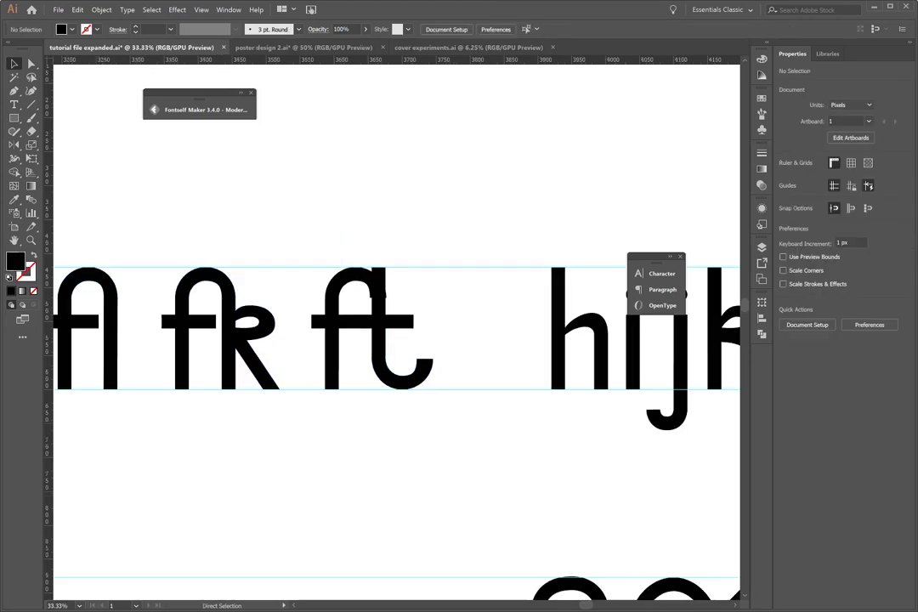
{"action": "key", "text": "ctrl+minus"}
{"action": "key", "text": "ctrl+plus"}
{"action": "key", "text": "ctrl+plus"}
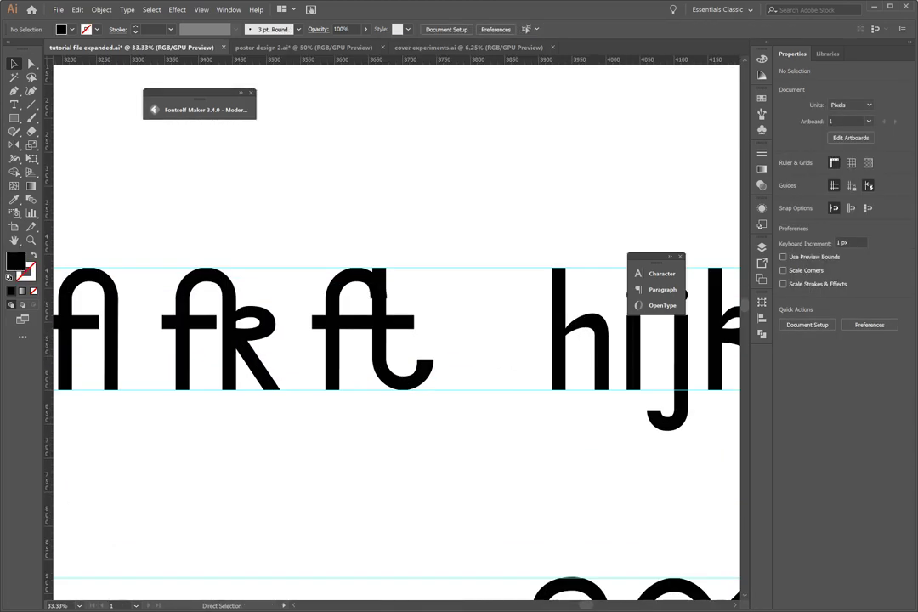
{"action": "key", "text": "a"}
{"action": "key", "text": "ctrl+plus"}
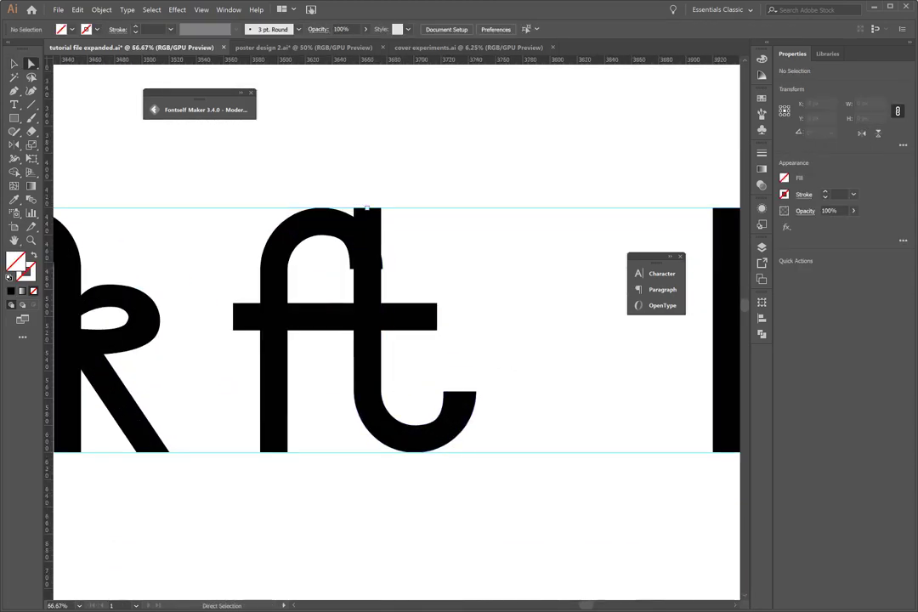
Step: Expand the t's stem and drag its top anchors down to meet the f's arch
{"action": "left_click", "coordinate": [367, 255]}
{"action": "left_click", "coordinate": [102, 10]}
{"action": "left_click", "coordinate": [126, 119]}
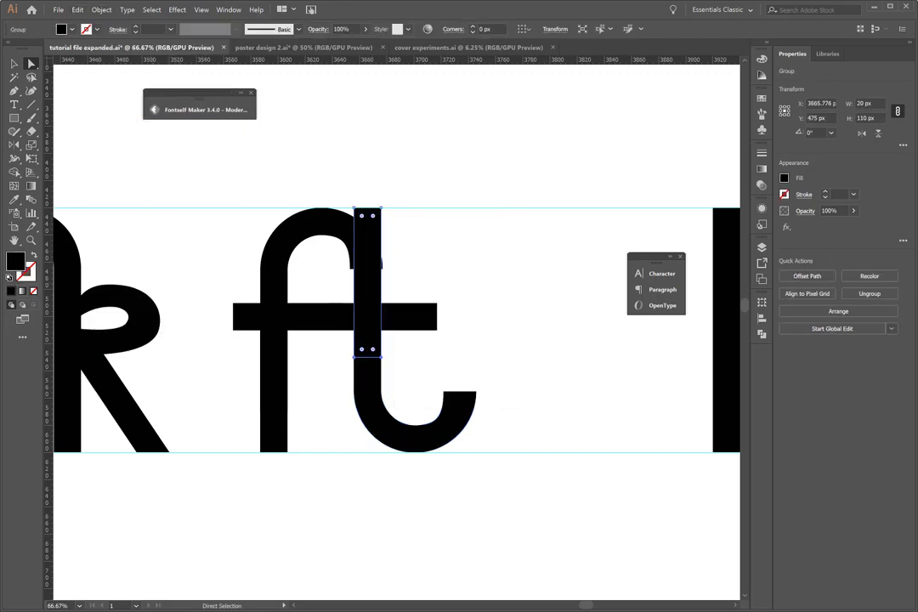
{"action": "left_click_drag", "start_coordinate": [367, 217], "coordinate": [367, 285]}
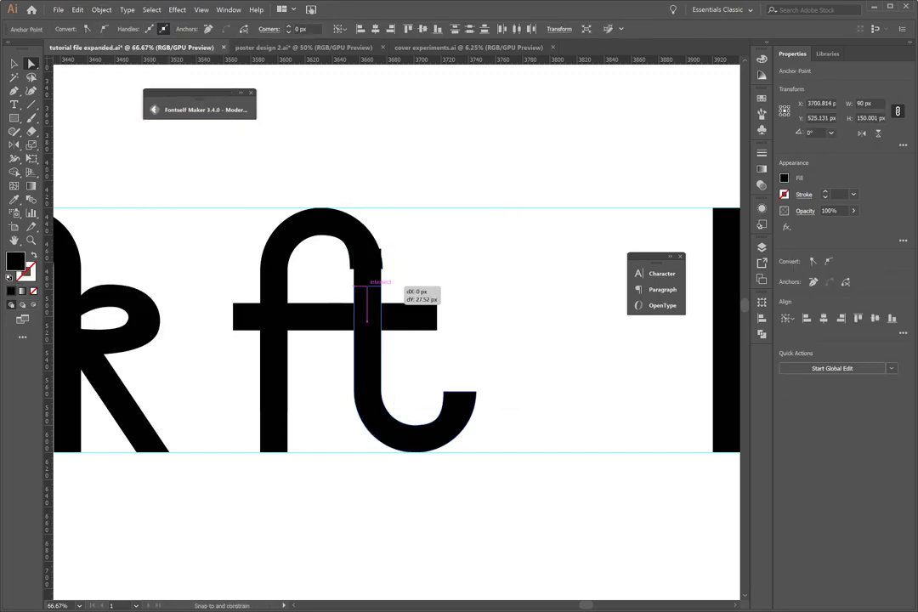
{"action": "key", "text": "ctrl+shift+a"}
{"action": "key", "text": "ctrl+z"}
{"action": "key", "text": "ctrl+z"}
{"action": "left_click_drag", "start_coordinate": [367, 208], "coordinate": [367, 287]}
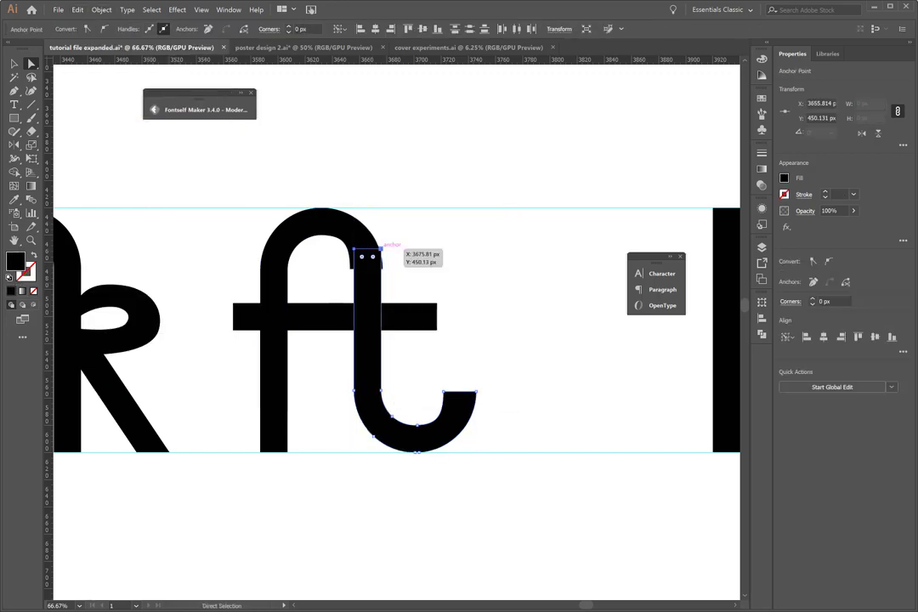
{"action": "key", "text": "ctrl+shift+a"}
Step: Select both the f and t of the ft ligature
{"action": "key", "text": "ctrl+minus"}
{"action": "key", "text": "ctrl+minus"}
{"action": "key", "text": "ctrl+minus"}
{"action": "key", "text": "ctrl+plus"}
{"action": "key", "text": "v"}
{"action": "left_click", "coordinate": [374, 323]}
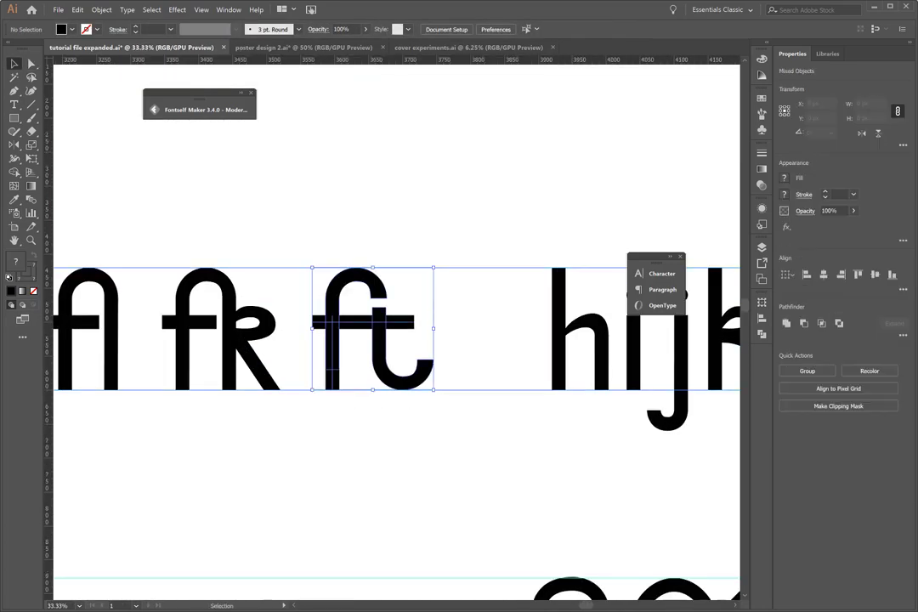
{"action": "left_click", "coordinate": [101, 9]}
{"action": "key", "text": "Escape"}
Step: Move the fi through ft ligatures left so they sit right after ff
{"action": "key", "text": "ctrl+shift+a"}
{"action": "key", "text": "ctrl+minus"}
{"action": "key", "text": "ctrl+minus"}
{"action": "key", "text": "ctrl+minus"}
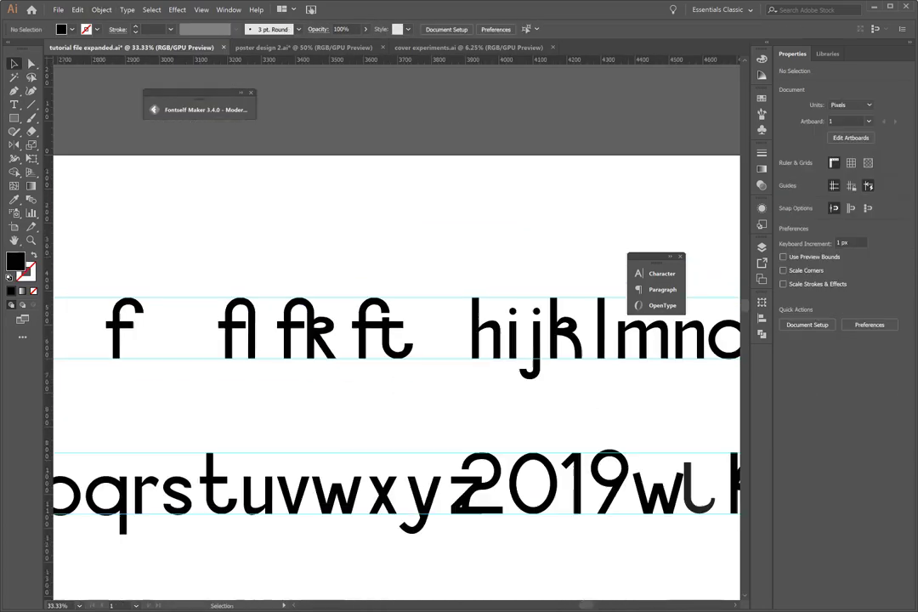
{"action": "scroll", "coordinate": [396, 425], "scroll_direction": "left", "scroll_amount": 2}
{"action": "scroll", "coordinate": [396, 425], "scroll_direction": "left", "scroll_amount": 3}
{"action": "scroll", "coordinate": [396, 425], "scroll_direction": "left", "scroll_amount": 3}
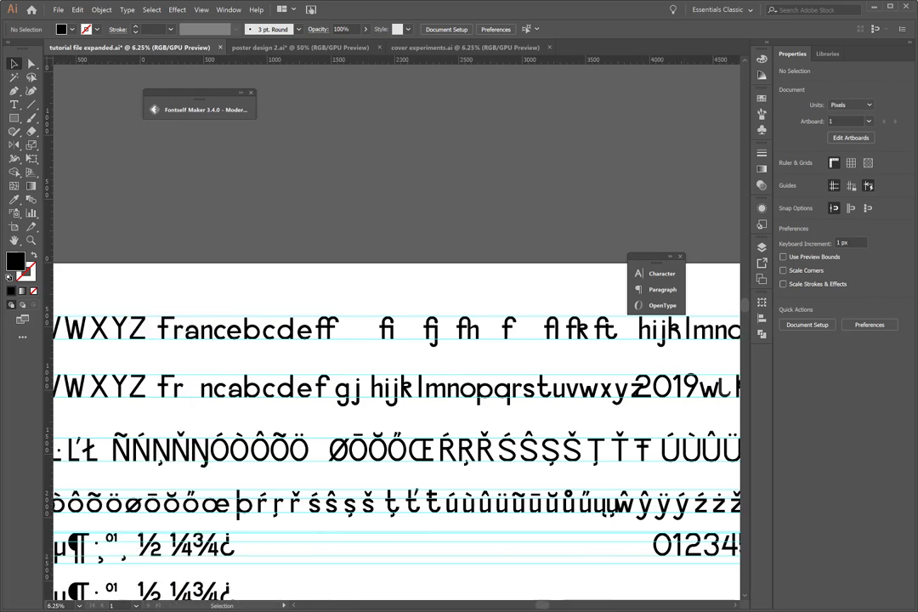
{"action": "mouse_move", "coordinate": [420, 327]}
{"action": "left_mouse_down"}
{"action": "mouse_move", "coordinate": [382, 327]}
{"action": "mouse_move", "coordinate": [400, 327]}
{"action": "left_mouse_up"}
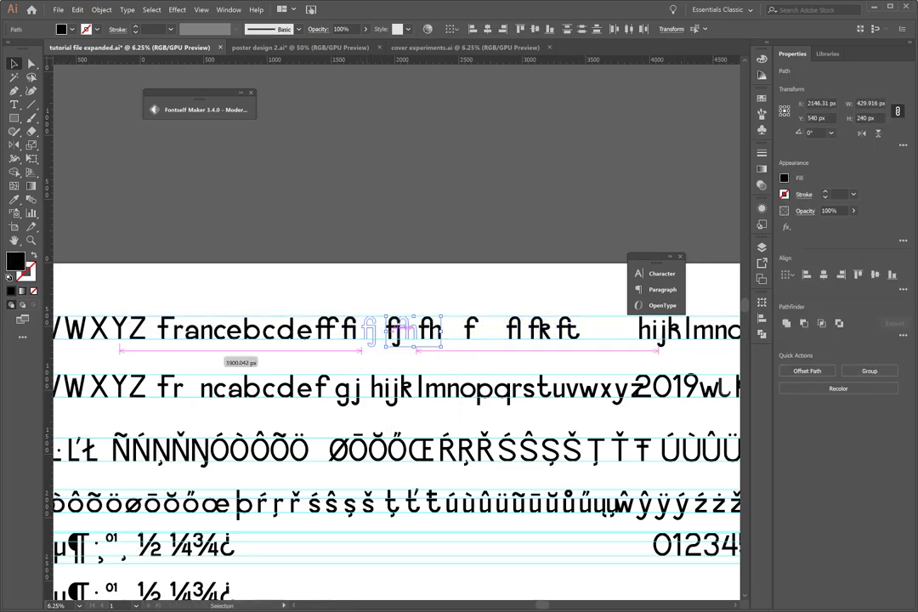
Step: Slide the lone f left next to fh, closing the gap
{"action": "left_click", "coordinate": [471, 327]}
{"action": "left_click_drag", "start_coordinate": [471, 328], "coordinate": [432, 328]}
{"action": "key", "text": "shift"}
{"action": "key", "text": "shift"}
{"action": "key", "text": "shift"}
{"action": "key", "text": "Escape"}
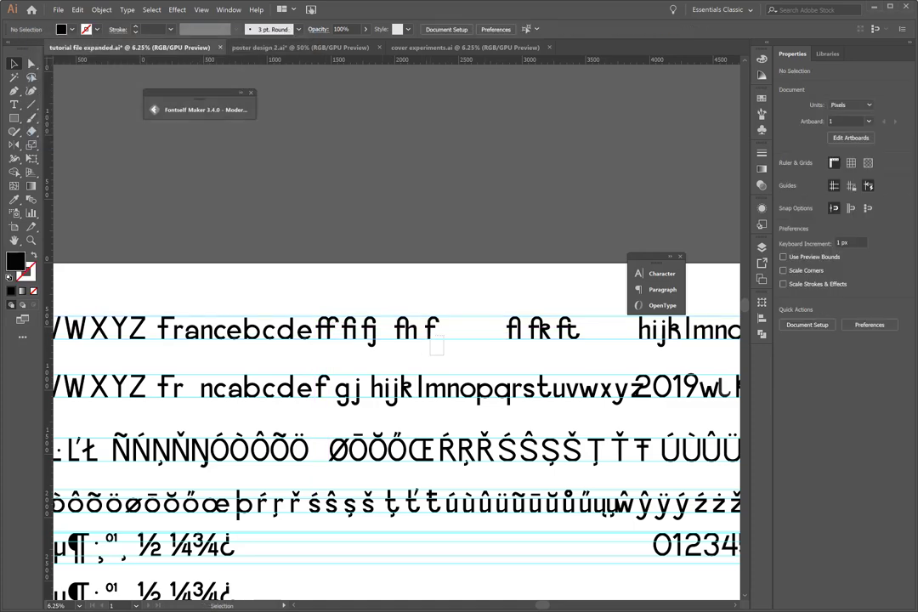
{"action": "left_click", "coordinate": [449, 328], "text": "shift"}
{"action": "scroll", "coordinate": [476, 331], "scroll_direction": "right", "scroll_amount": 3}
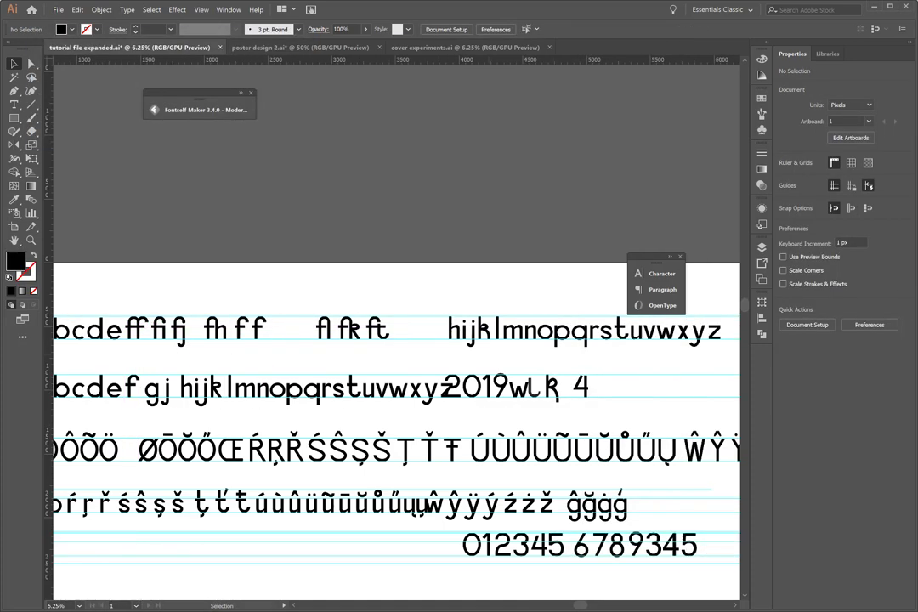
{"action": "left_click", "coordinate": [561, 333]}
Step: Place a p after the lone f and turn it into a b to form the fb pair
{"action": "left_click_drag", "start_coordinate": [561, 332], "coordinate": [561, 336]}
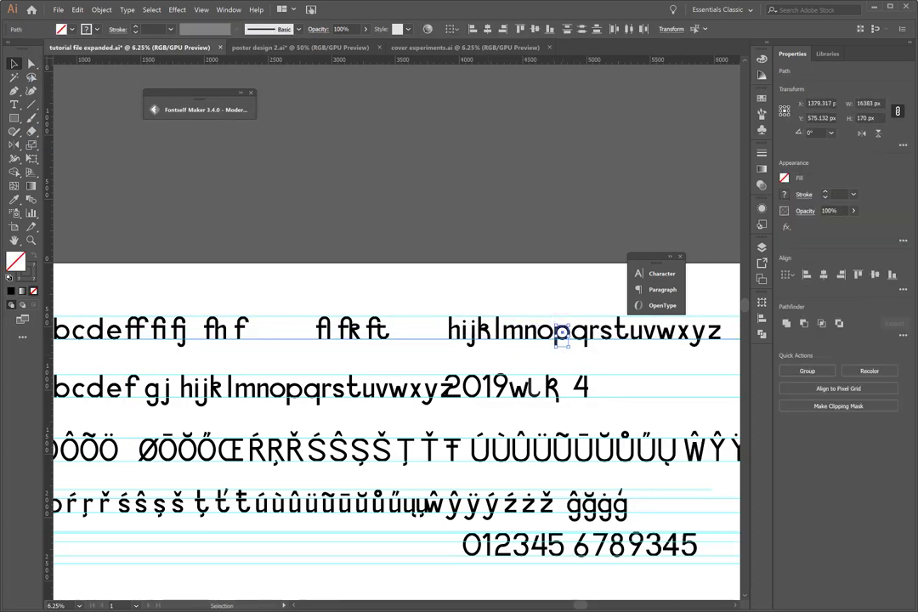
{"action": "left_click_drag", "start_coordinate": [280, 329], "coordinate": [288, 330]}
{"action": "left_click", "coordinate": [242, 328]}
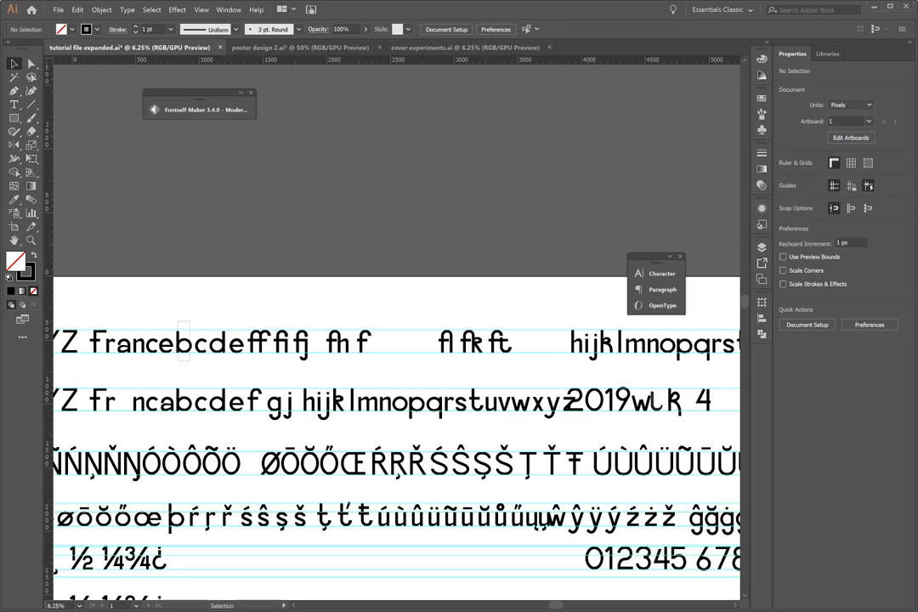
{"action": "left_click_drag", "start_coordinate": [183, 340], "coordinate": [379, 340]}
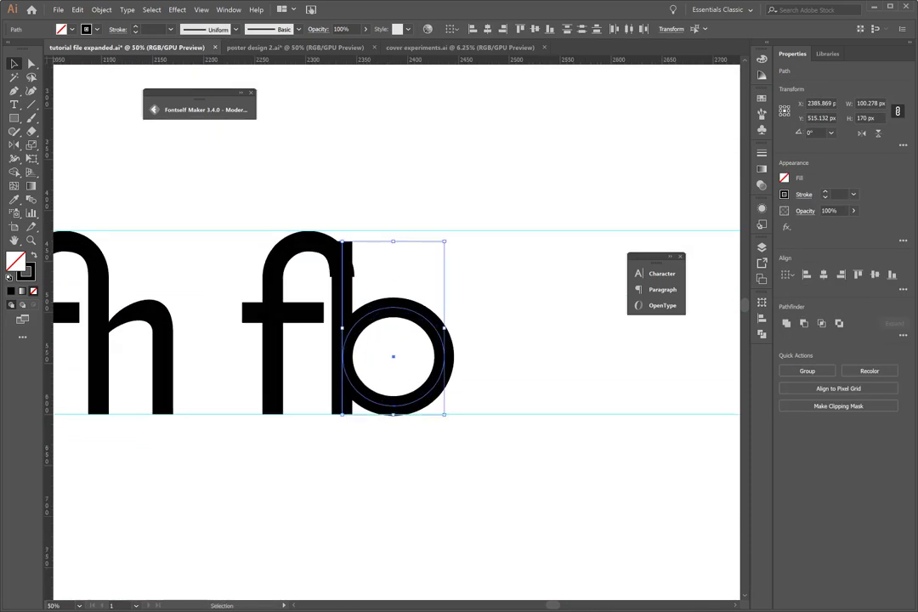
{"action": "left_click", "coordinate": [101, 9]}
{"action": "left_click", "coordinate": [123, 54]}
Step: Raise the b's stem top and join the f's arch onto it with Direct Selection
{"action": "key", "text": "a"}
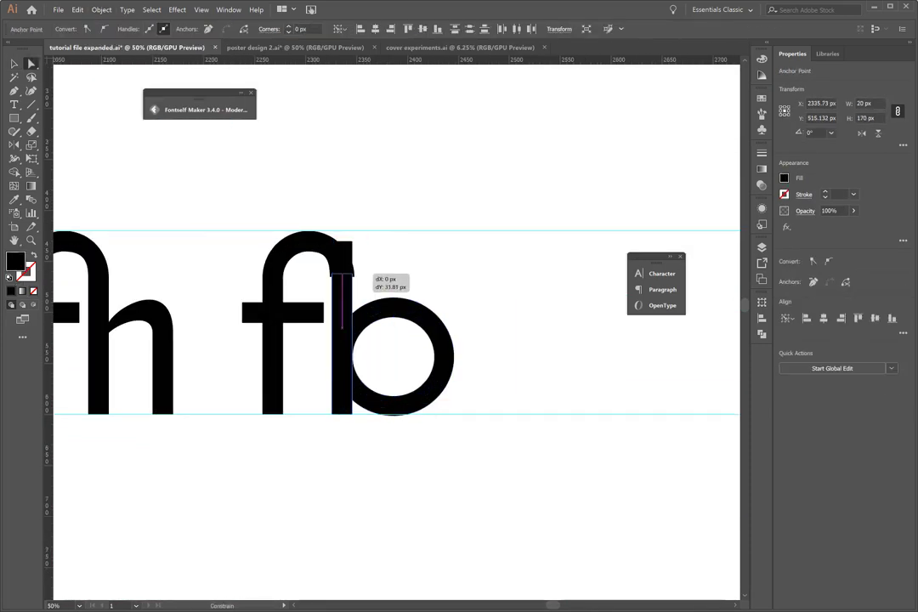
{"action": "scroll", "coordinate": [332, 223], "scroll_direction": "up", "scroll_amount": 5}
{"action": "mouse_move", "coordinate": [442, 323]}
{"action": "left_mouse_down"}
{"action": "mouse_move", "coordinate": [452, 320]}
{"action": "mouse_move", "coordinate": [451, 289]}
{"action": "left_mouse_up"}
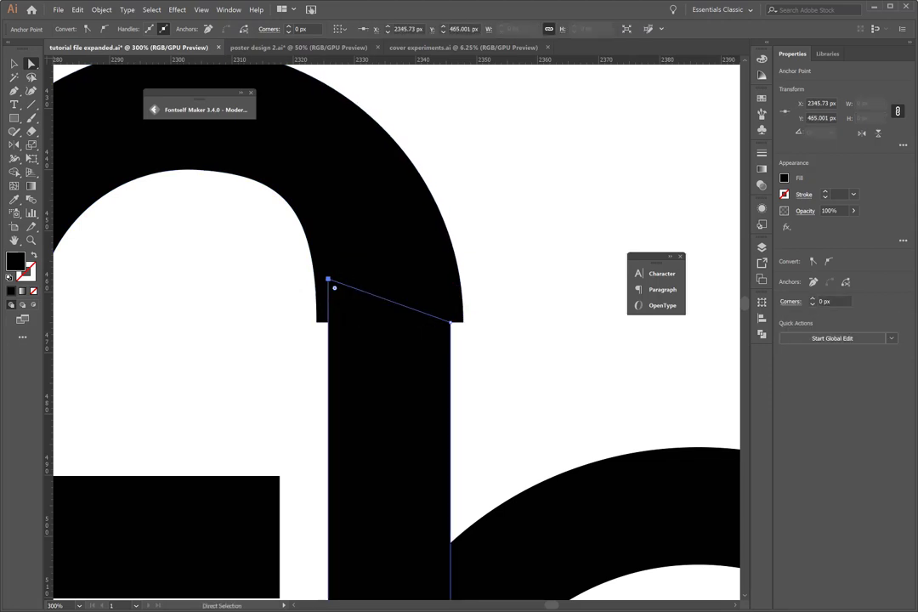
{"action": "left_click_drag", "start_coordinate": [316, 321], "coordinate": [328, 322]}
{"action": "left_click_drag", "start_coordinate": [463, 321], "coordinate": [450, 321]}
{"action": "key", "text": "ctrl+minus"}
{"action": "key", "text": "ctrl+minus"}
{"action": "key", "text": "ctrl+minus"}
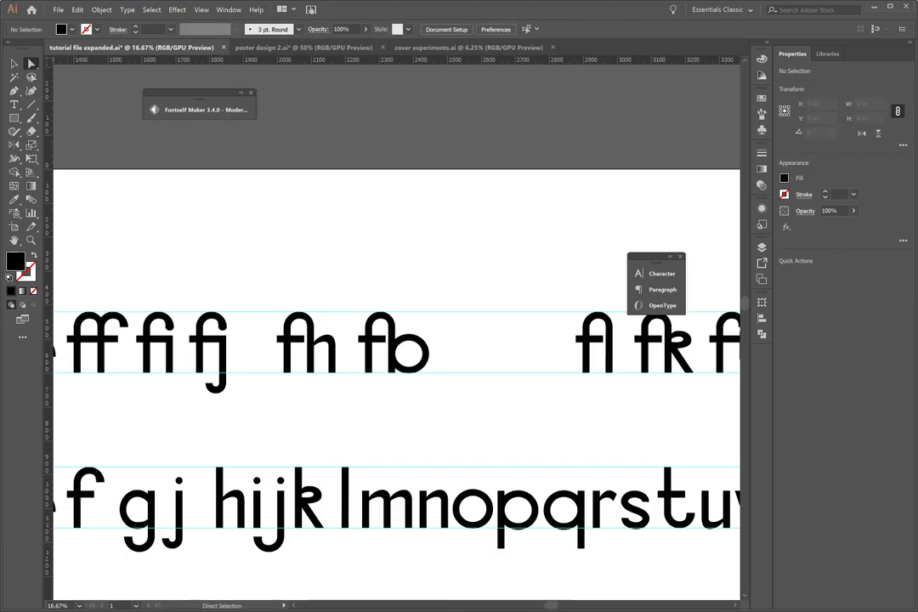
{"action": "key", "text": "v"}
{"action": "left_click_drag", "start_coordinate": [359, 311], "coordinate": [430, 380]}
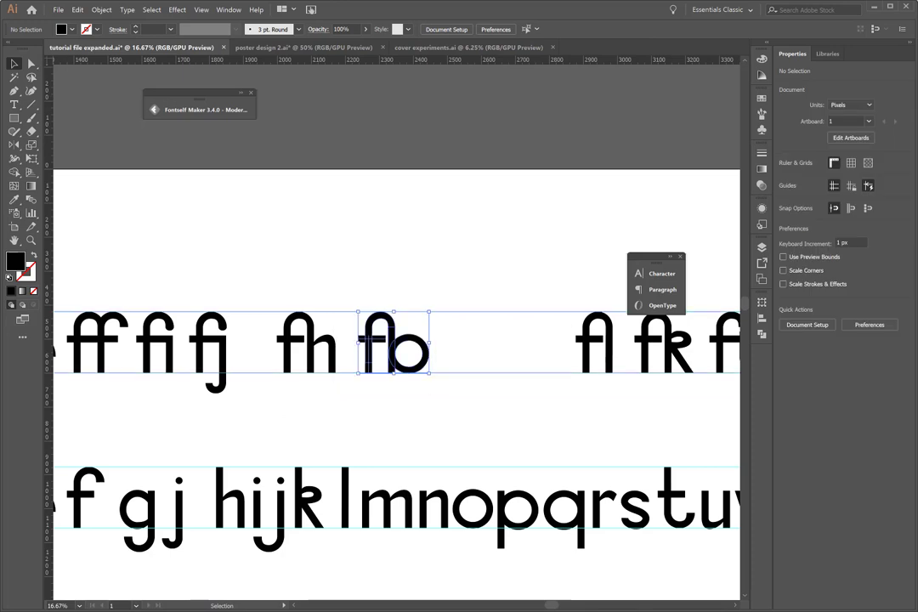
Step: Expand the fb glyph's fill and stroke into plain filled outlines, then deselect it
{"action": "left_click", "coordinate": [100, 10]}
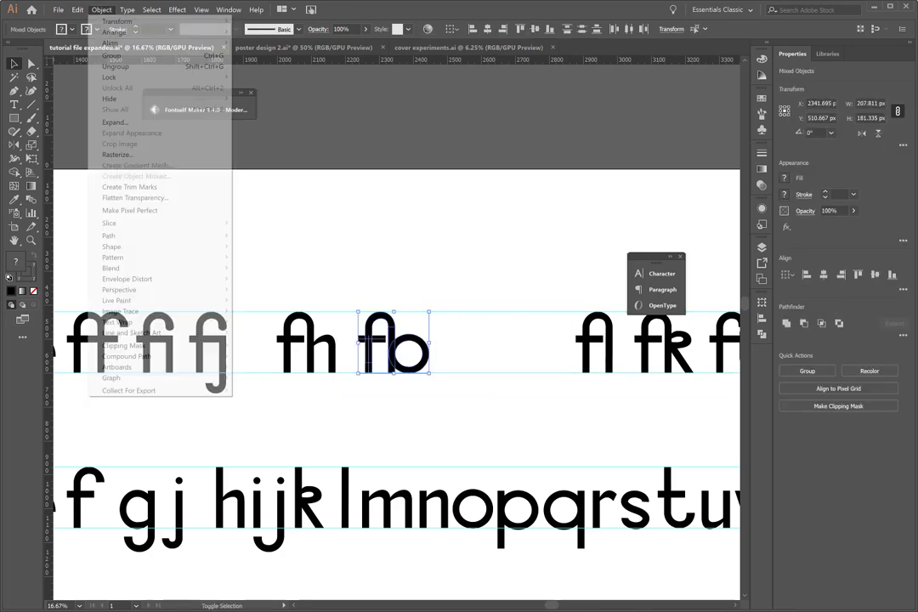
{"action": "left_click", "coordinate": [114, 121]}
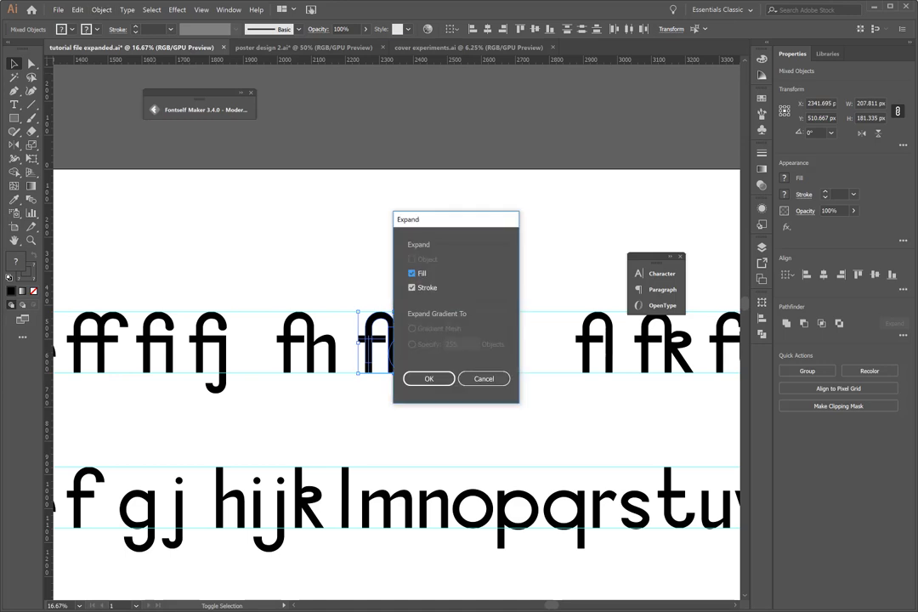
{"action": "key", "text": "Return"}
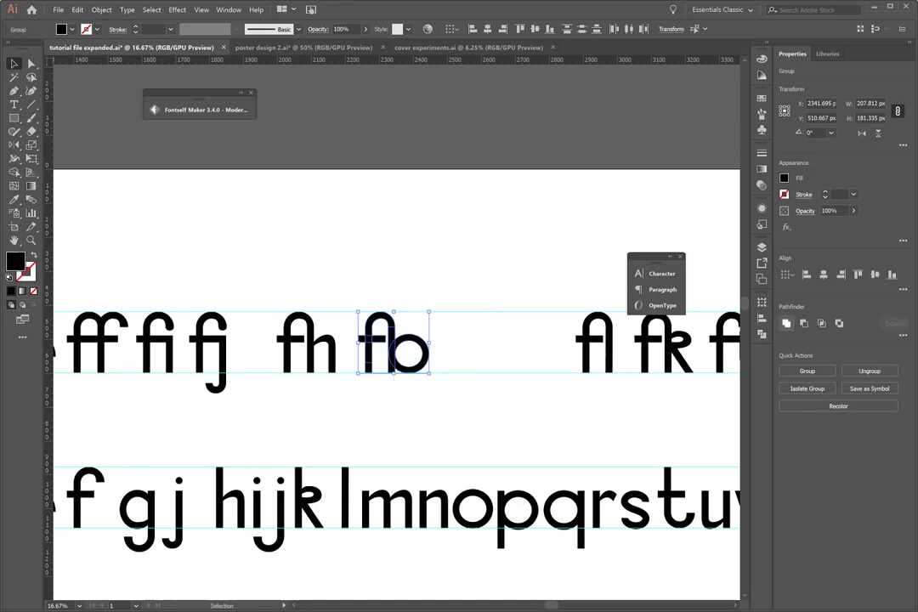
{"action": "left_click", "coordinate": [331, 285]}
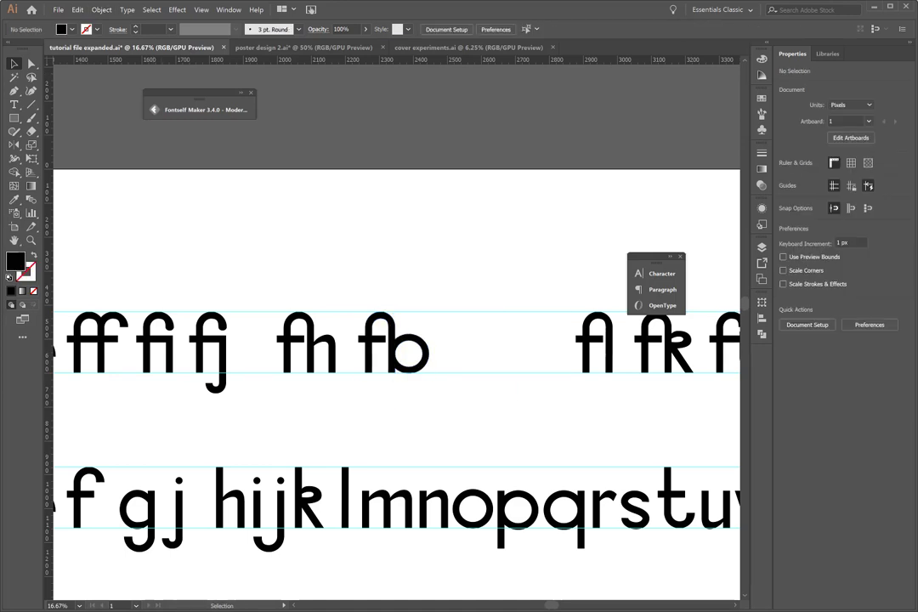
Step: Shift-select the ff, fi, fj, fh, fb, fl, fk and ft ligatures and expand the Fontself Maker panel
{"action": "key", "text": "ctrl+minus"}
{"action": "key", "text": "ctrl+minus"}
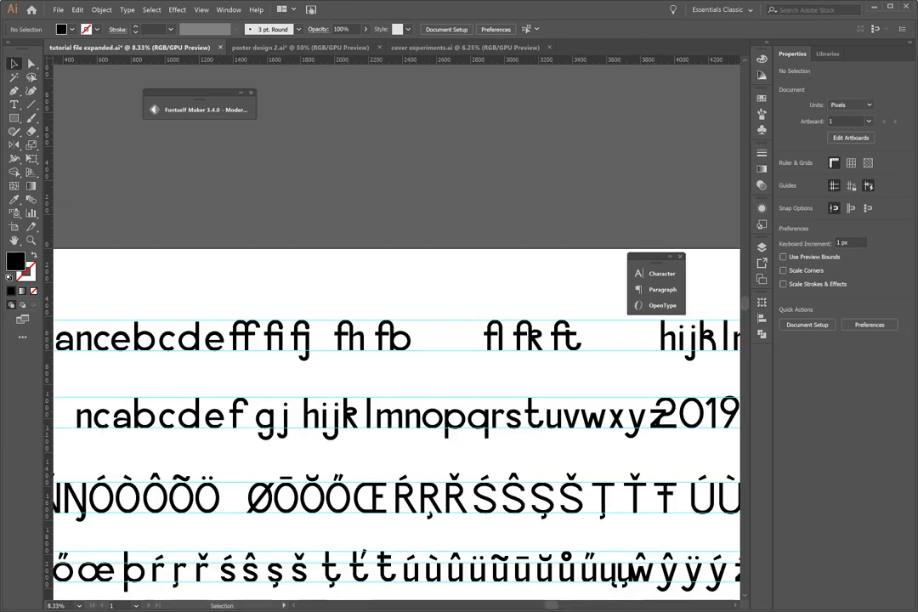
{"action": "left_click", "coordinate": [245, 338]}
{"action": "left_click", "coordinate": [274, 338], "text": "shift"}
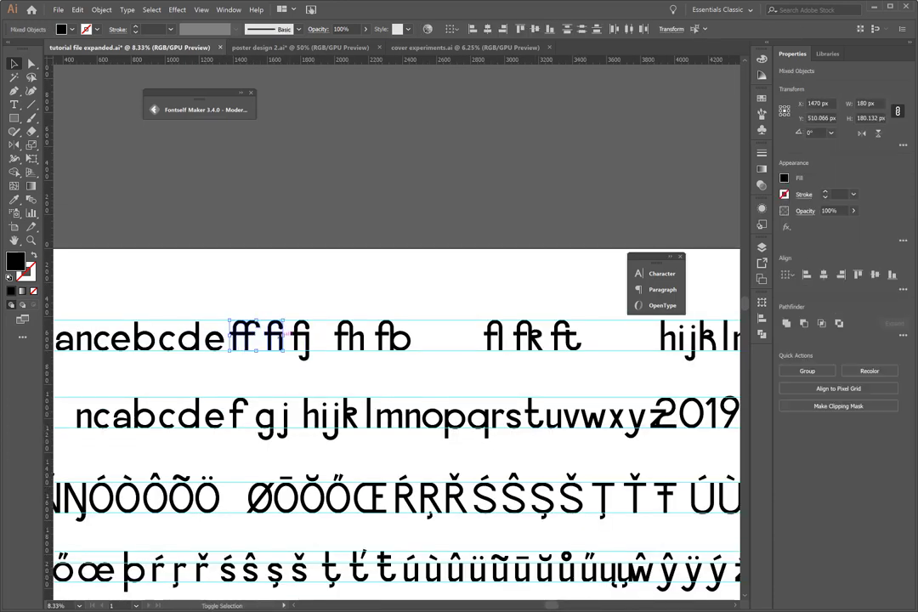
{"action": "left_click", "coordinate": [302, 337], "text": "shift"}
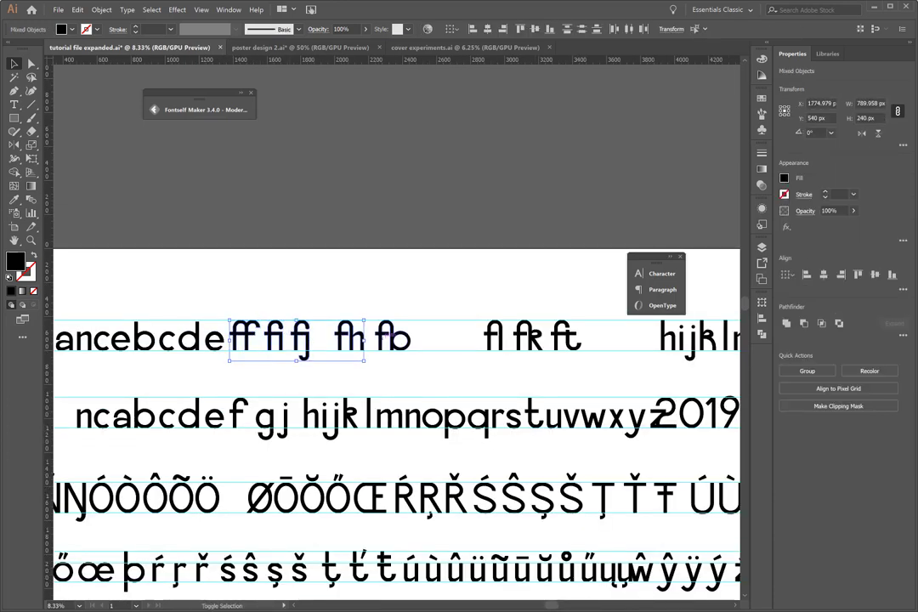
{"action": "left_click", "coordinate": [349, 337], "text": "shift"}
{"action": "left_click", "coordinate": [393, 338], "text": "shift"}
{"action": "left_click", "coordinate": [497, 336], "text": "shift"}
{"action": "left_click", "coordinate": [531, 338], "text": "shift"}
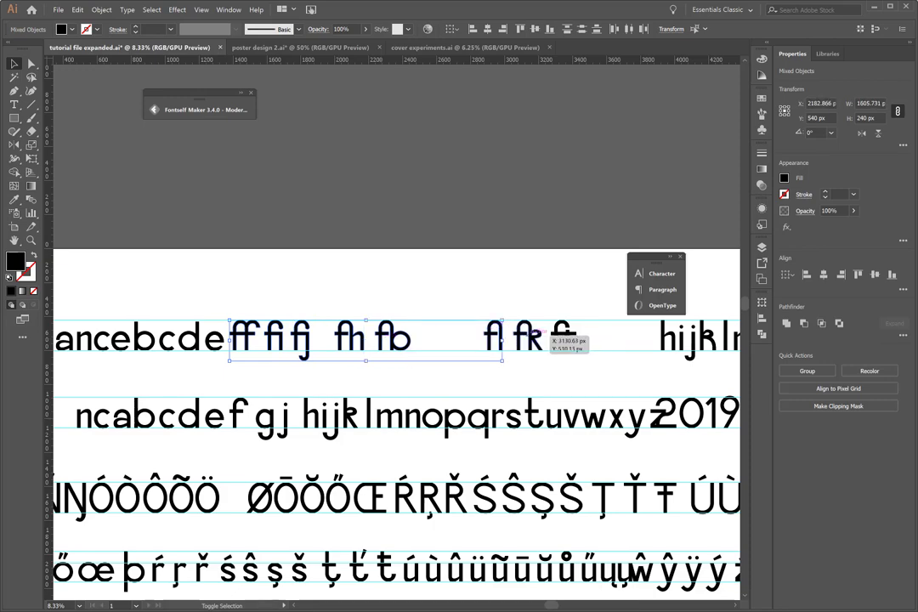
{"action": "left_click", "coordinate": [566, 339], "text": "shift"}
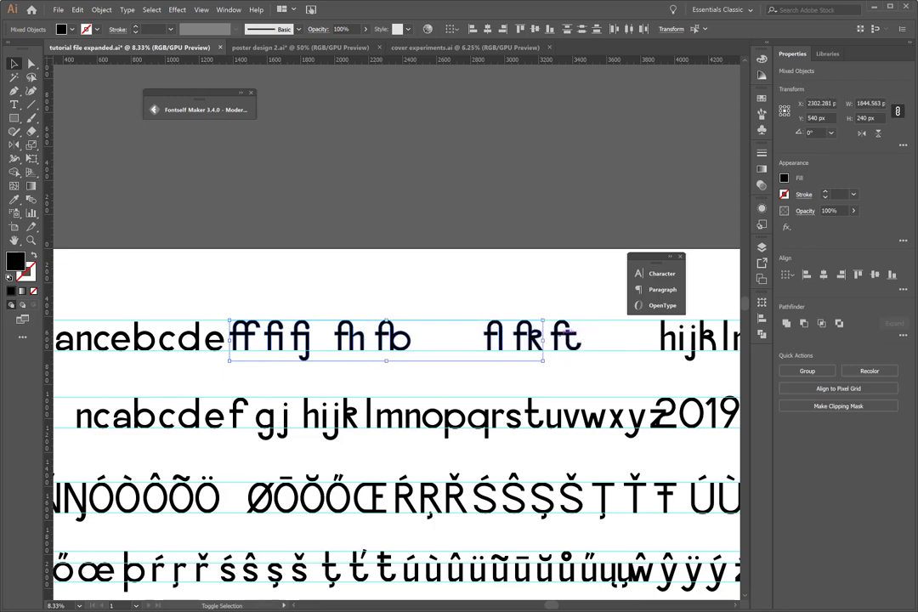
{"action": "left_click", "coordinate": [608, 348], "text": "shift"}
{"action": "left_click", "coordinate": [200, 109]}
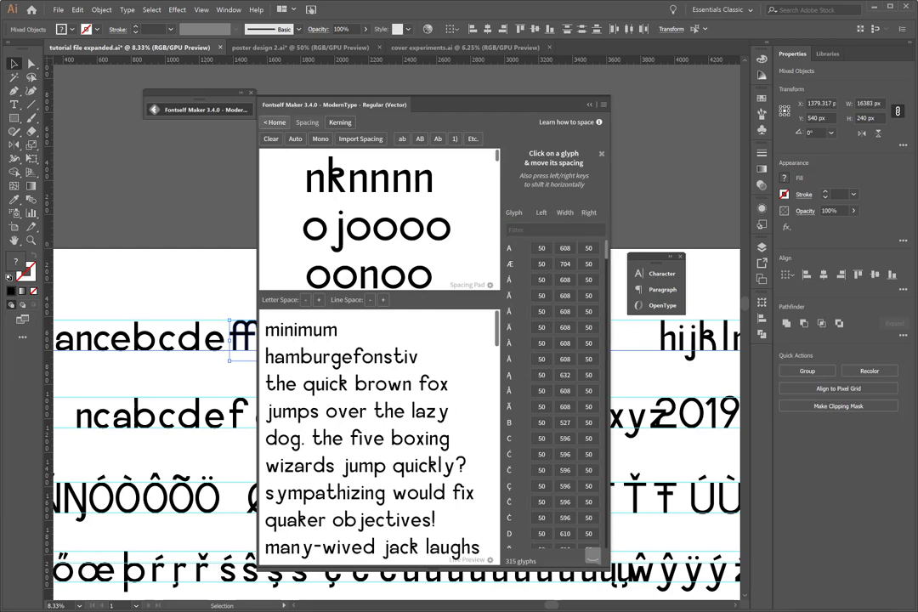
Step: Go to Fontself's Home glyph grid and drag the selected ligatures into the panel
{"action": "scroll", "coordinate": [396, 425], "scroll_direction": "right", "scroll_amount": 3}
{"action": "scroll", "coordinate": [396, 425], "scroll_direction": "right", "scroll_amount": 3}
{"action": "left_click", "coordinate": [274, 123]}
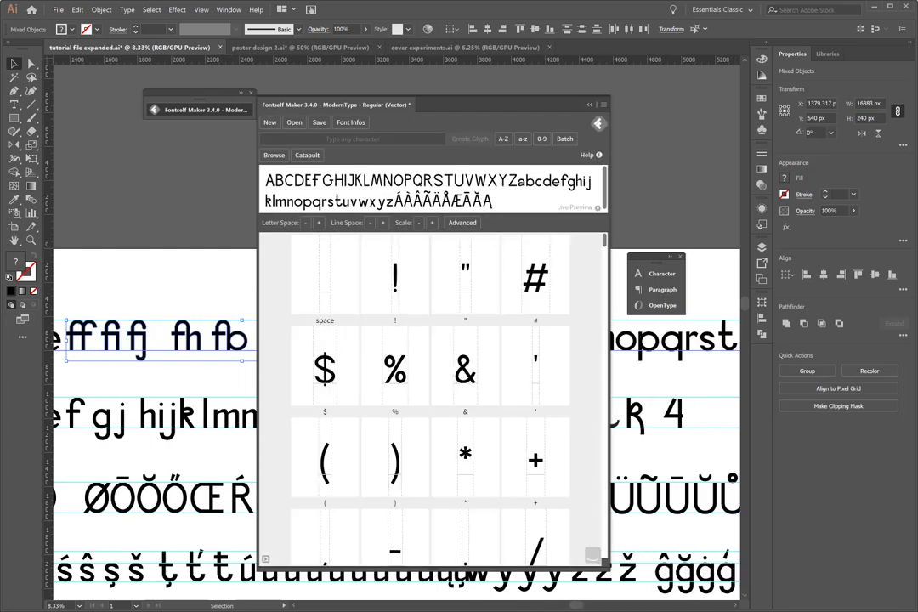
{"action": "left_click_drag", "start_coordinate": [182, 338], "coordinate": [429, 492]}
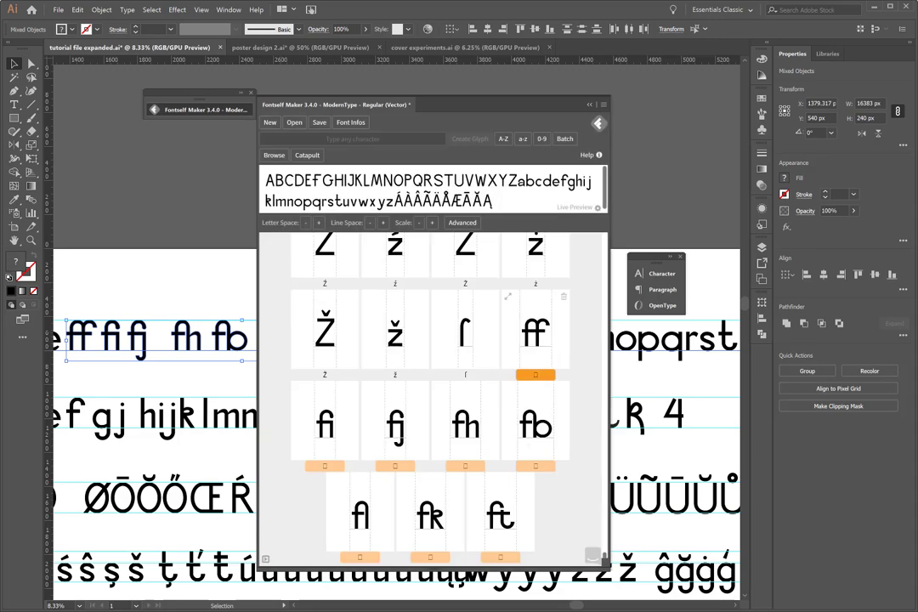
Step: Confirm the ff label, make ff a Standard ligature, and begin editing fi's label
{"action": "left_click", "coordinate": [535, 375]}
{"action": "key", "text": "Return"}
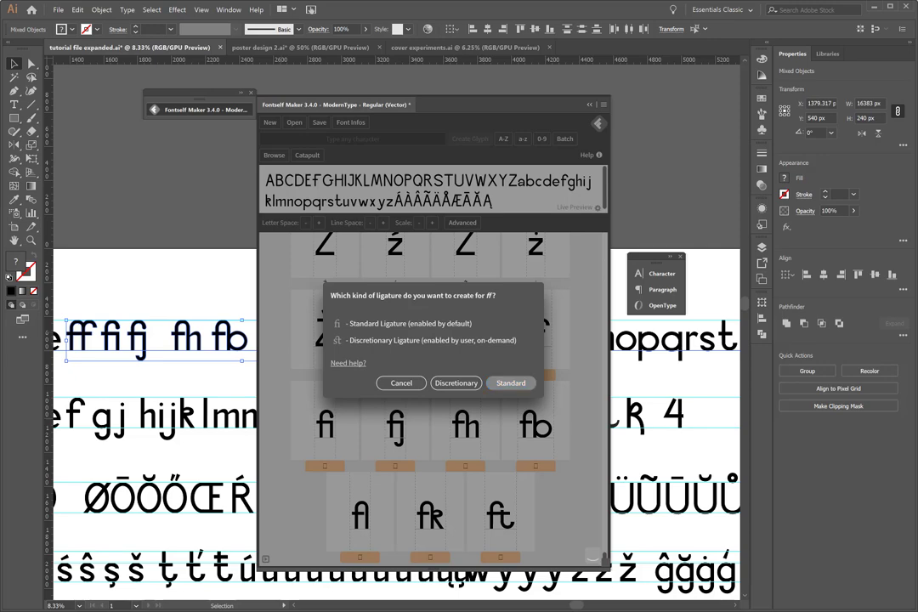
{"action": "left_click", "coordinate": [411, 324]}
{"action": "left_click", "coordinate": [325, 466]}
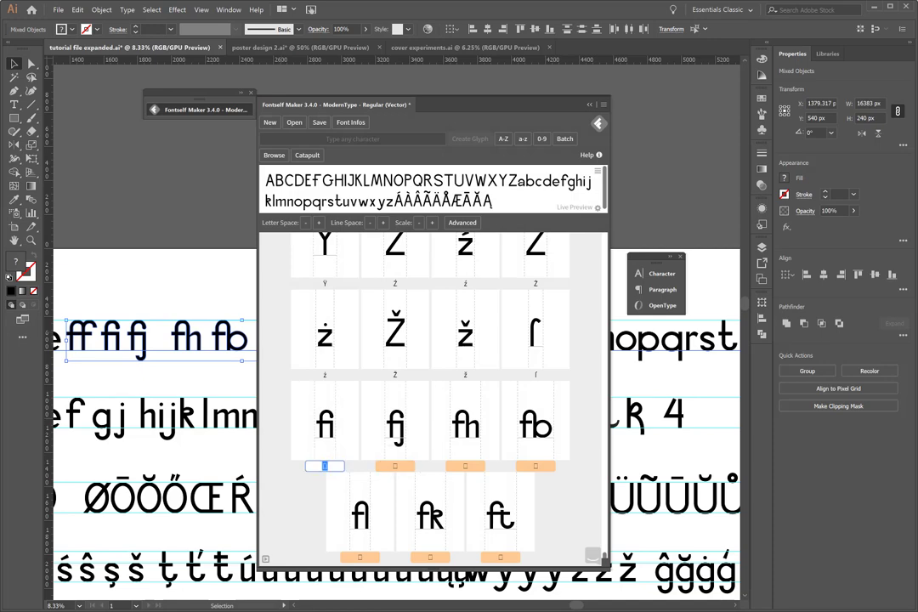